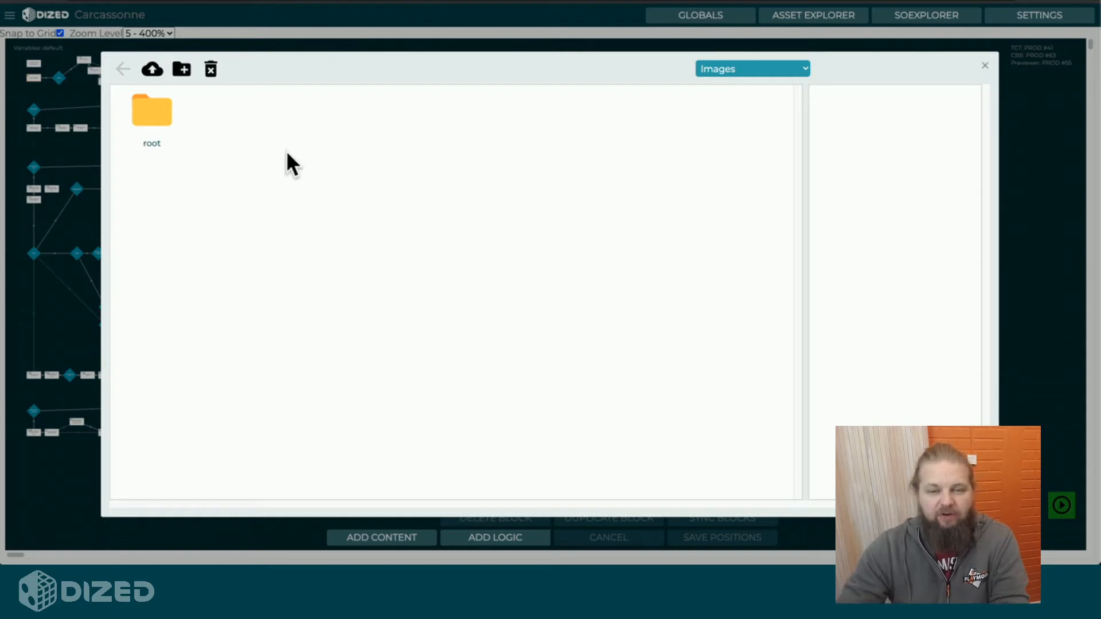
Open the Tutorial Assets folder inside root and Carcassonne in the asset explorer.
click(165, 109)
double_click(164, 106)
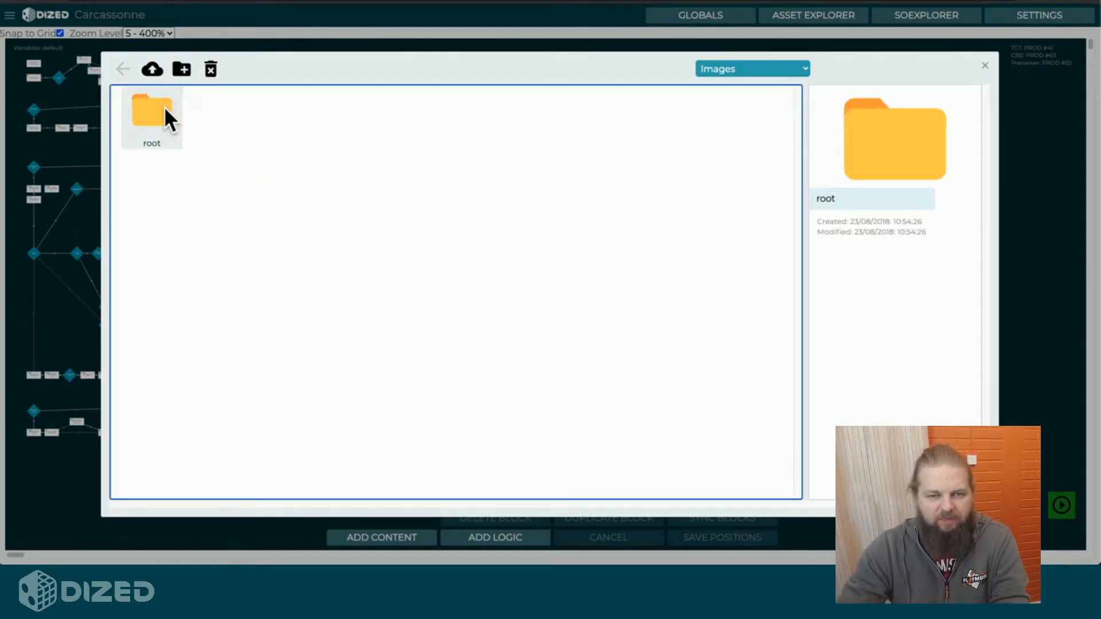
double_click(163, 107)
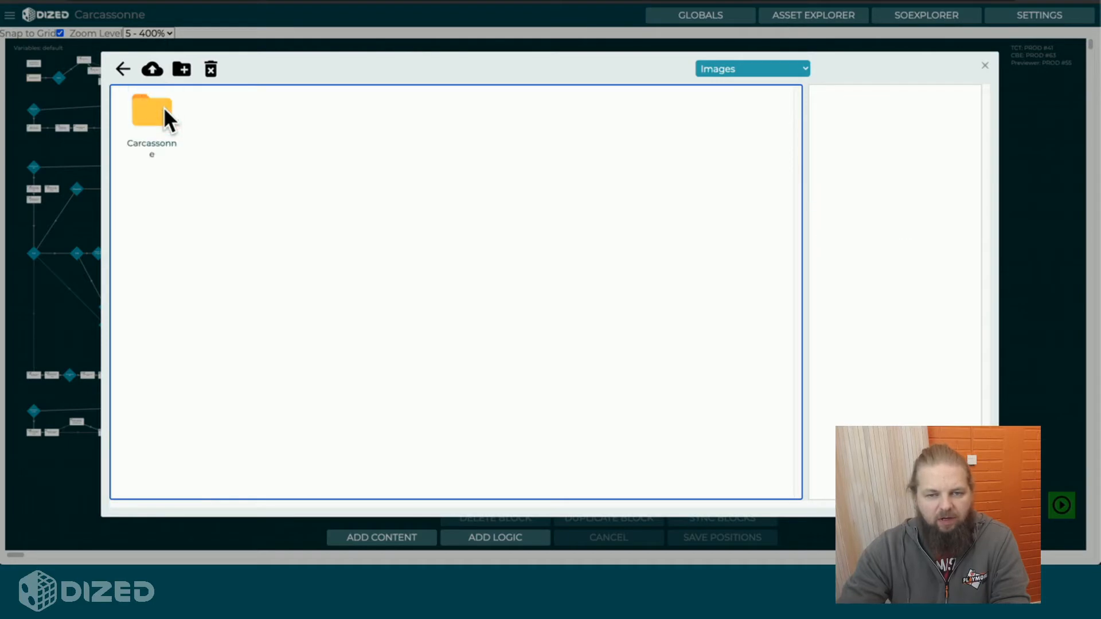
click(164, 107)
double_click(163, 107)
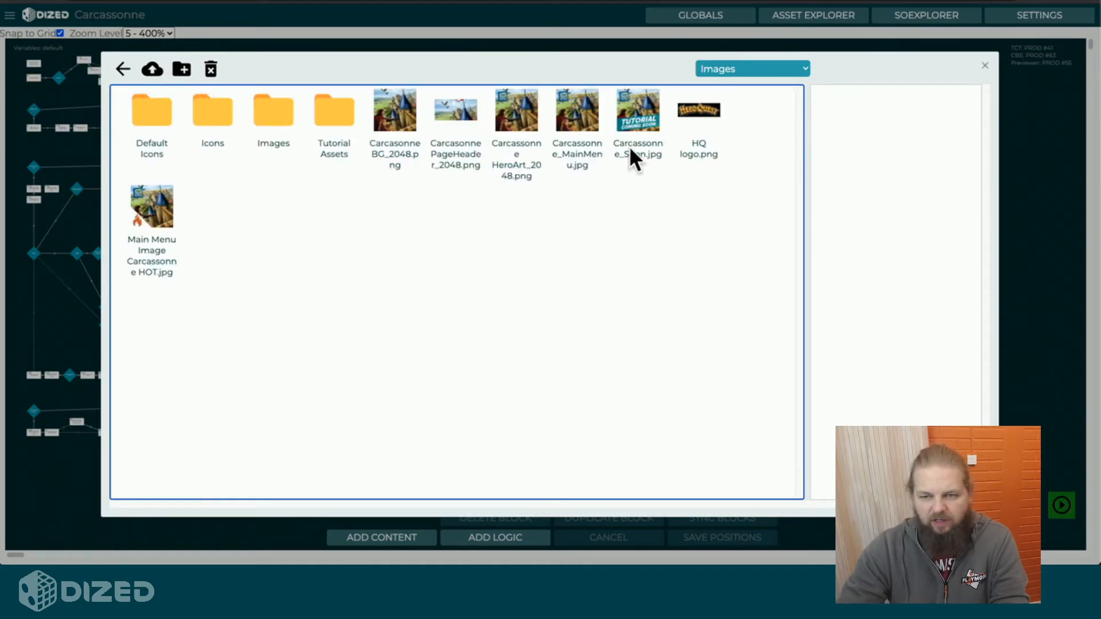
click(329, 105)
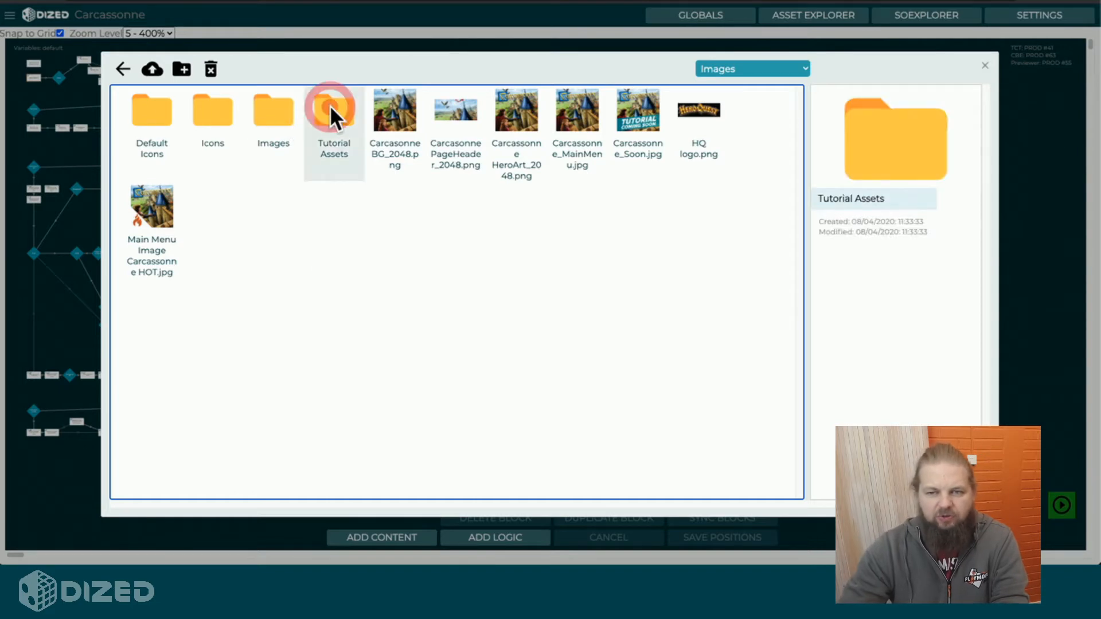
double_click(329, 105)
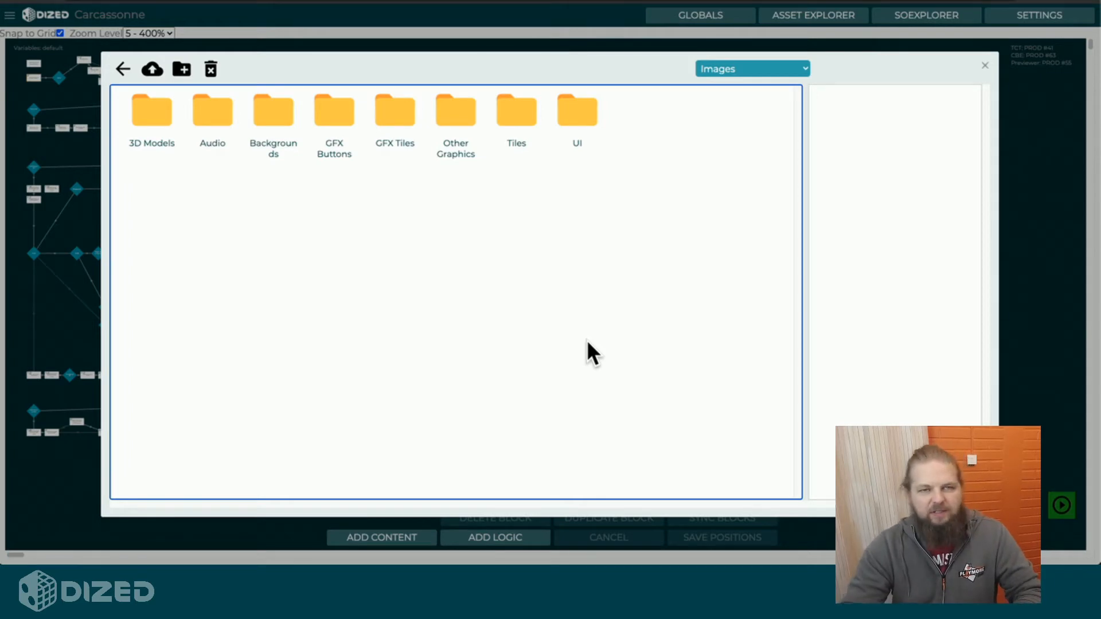
Filter the Tutorial Assets folders by "gfx" and clear the filter.
click(432, 250)
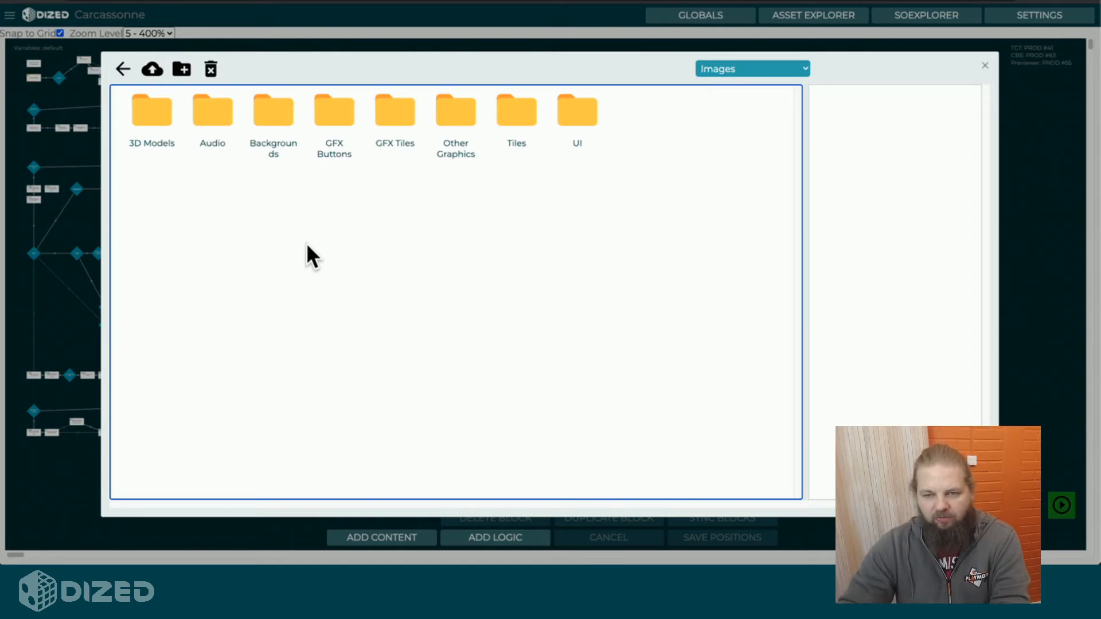
text(g)
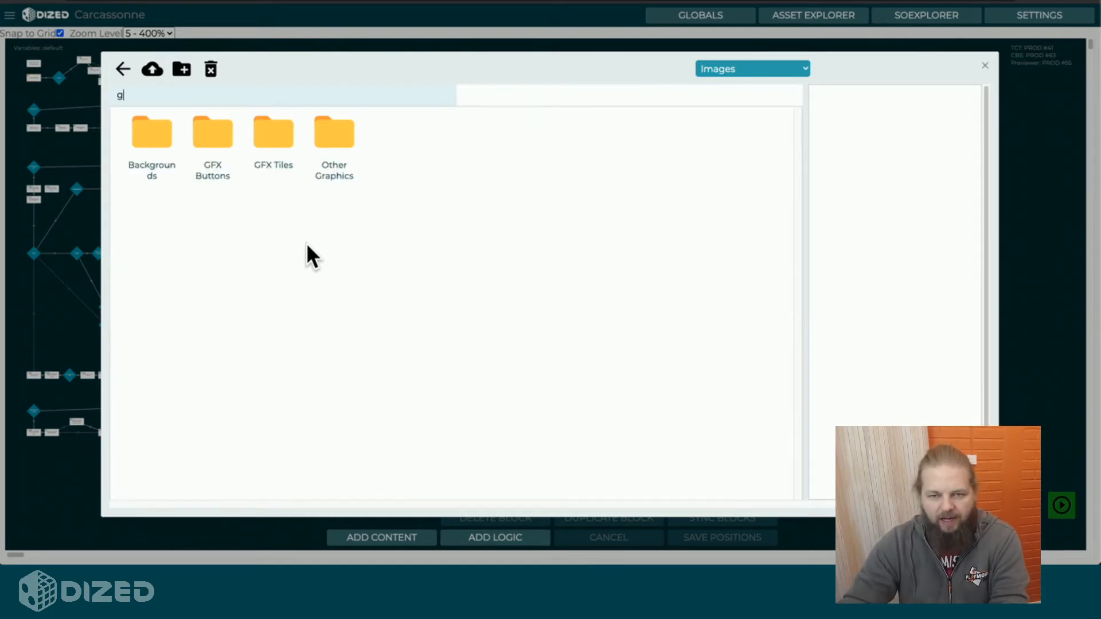
text(fx)
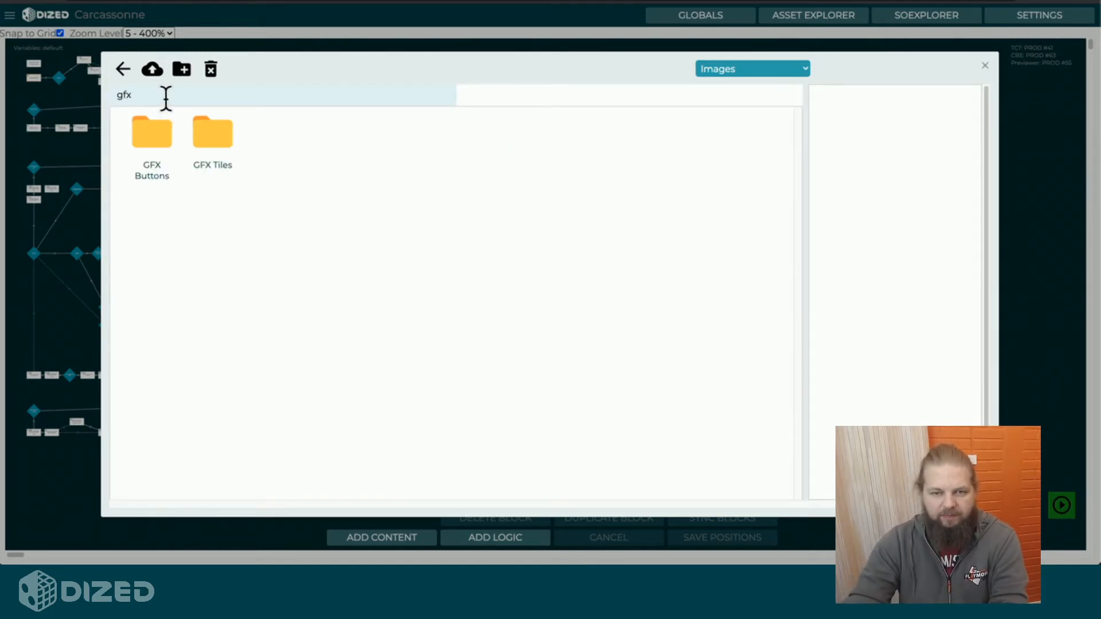
key(BackSpace)
key(BackSpace)
key(BackSpace)
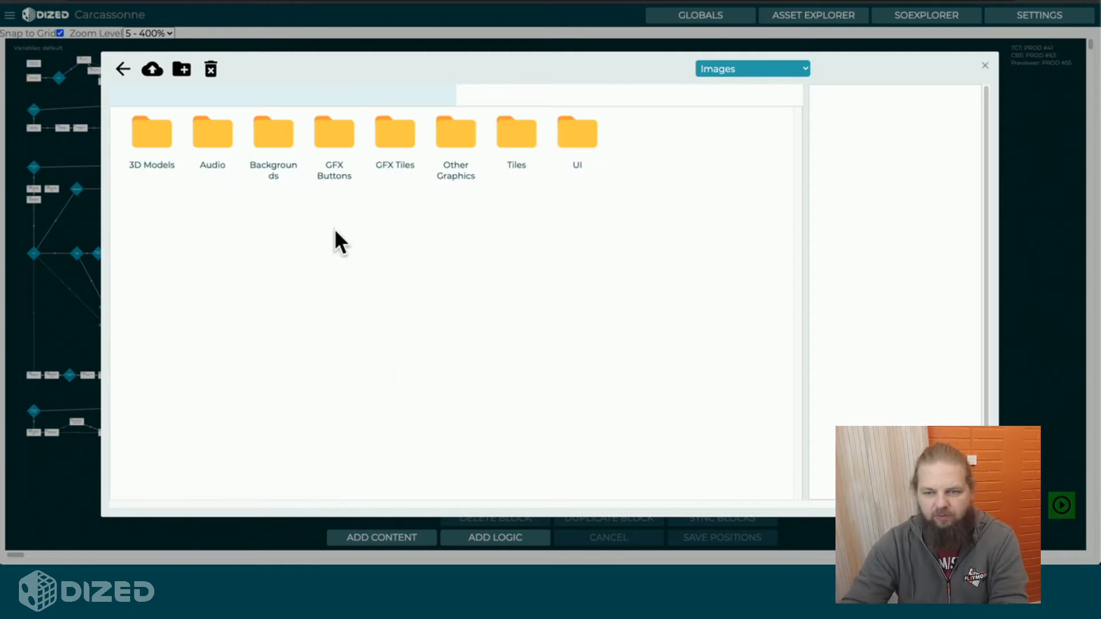
Open the Tiles folder within Tutorial Assets.
click(399, 135)
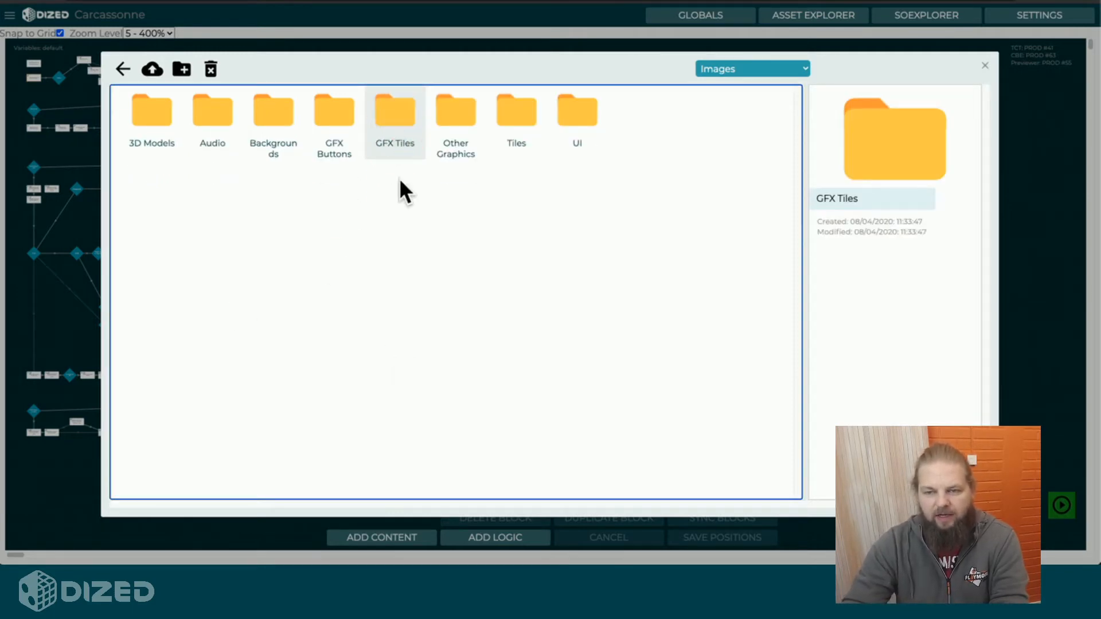
click(510, 112)
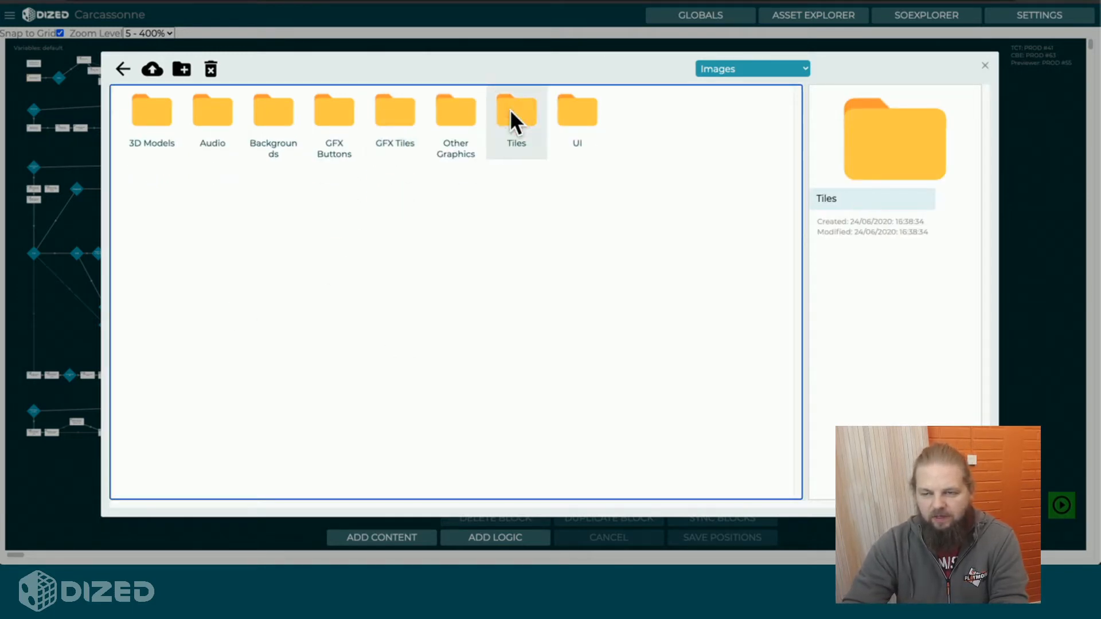
double_click(510, 111)
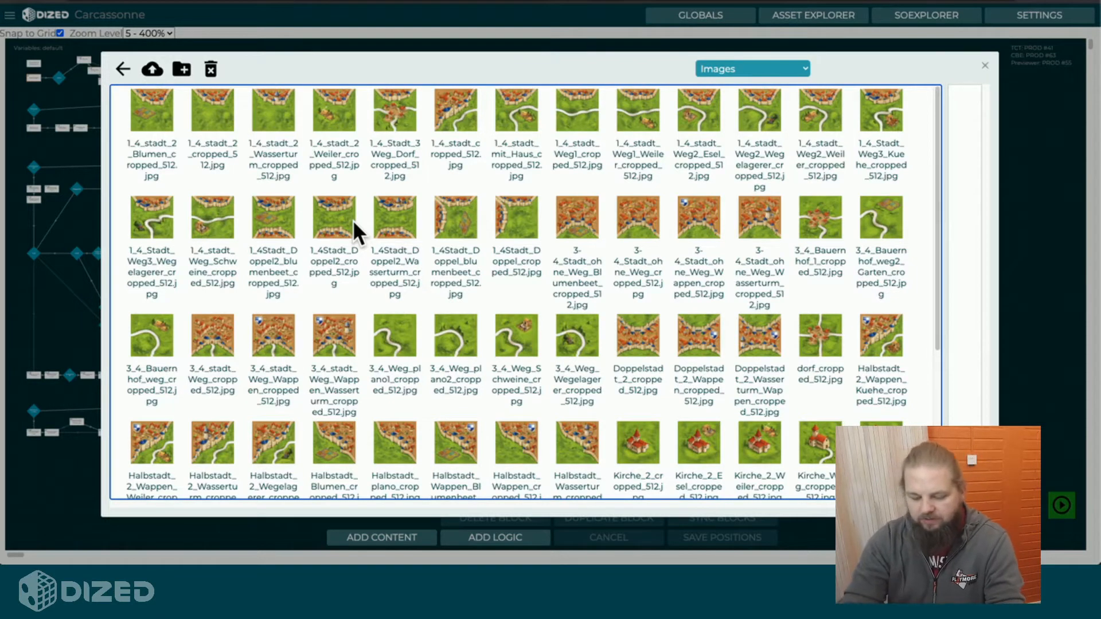
Filter the tile images by "1_4" and by "stad", and clear the filter.
text(1_4)
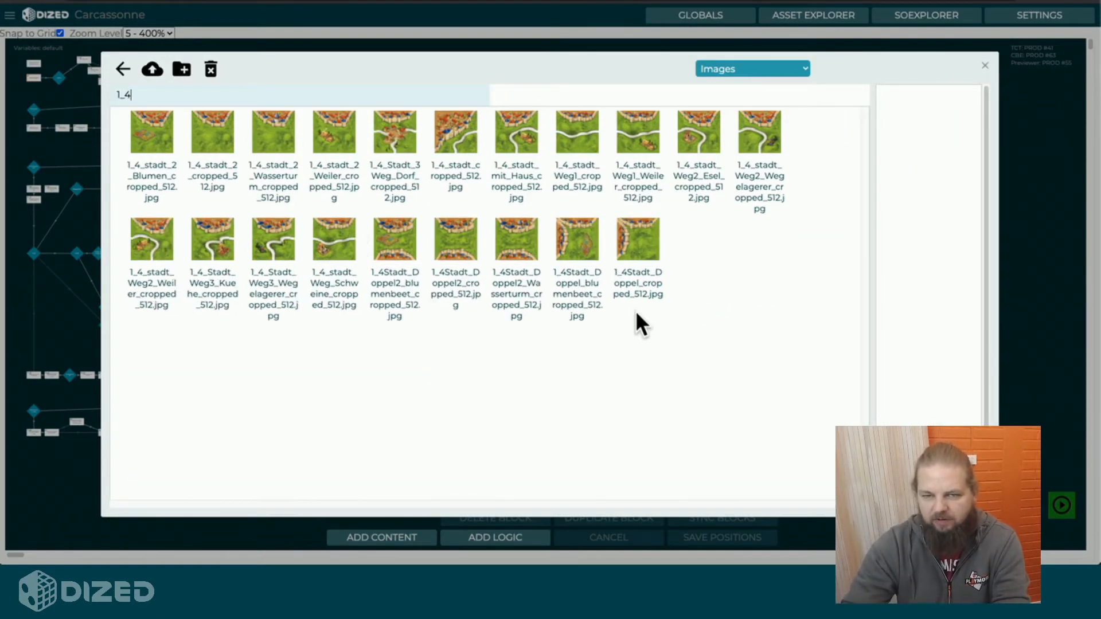
key(BackSpace)
key(BackSpace)
key(BackSpace)
text(stad)
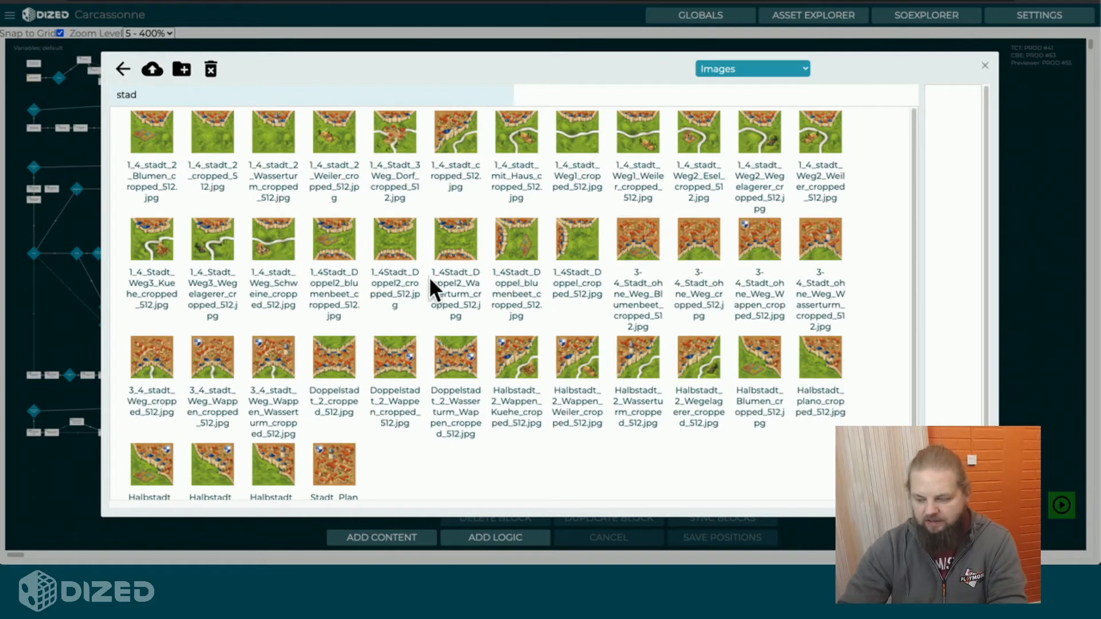
key(ctrl+a)
key(BackSpace)
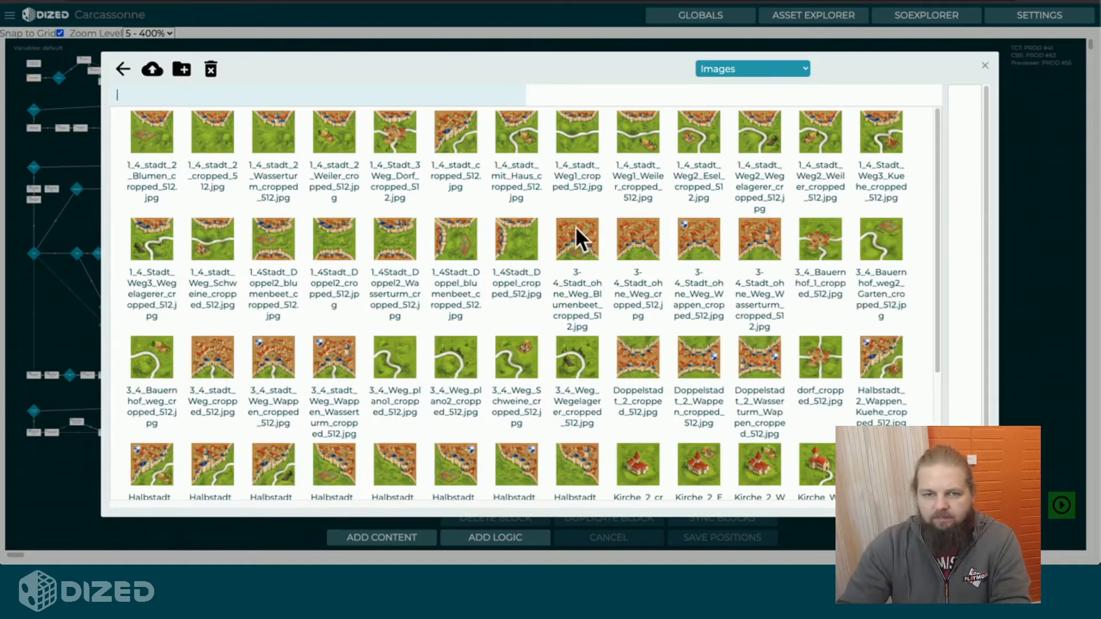
Bring up the file upload dialog and the Create New Folder dialog, cancelling each.
click(153, 74)
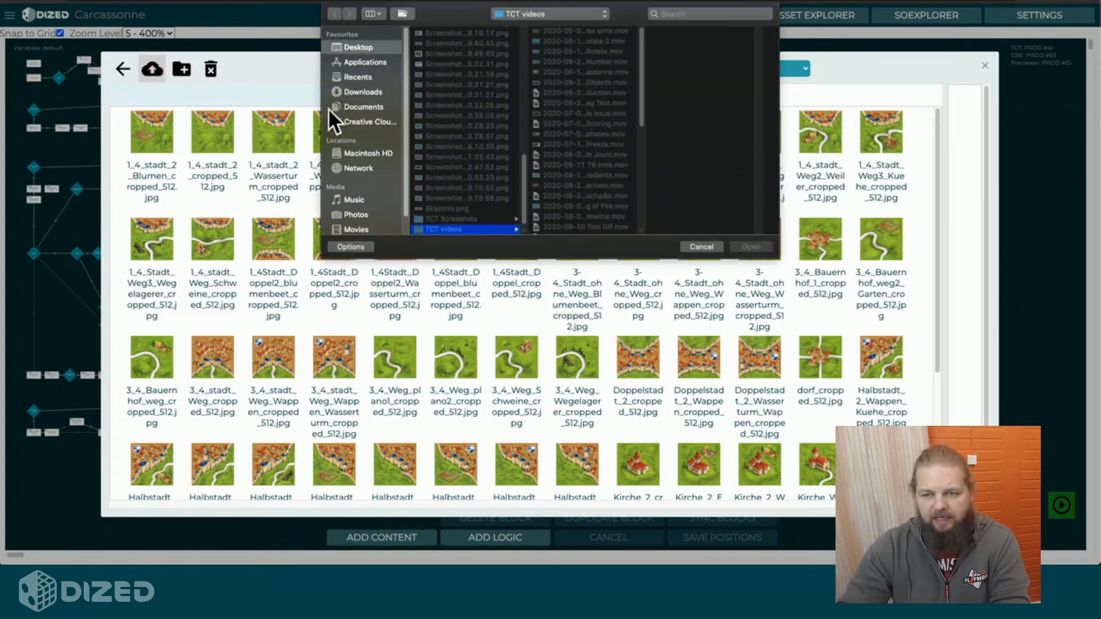
click(697, 244)
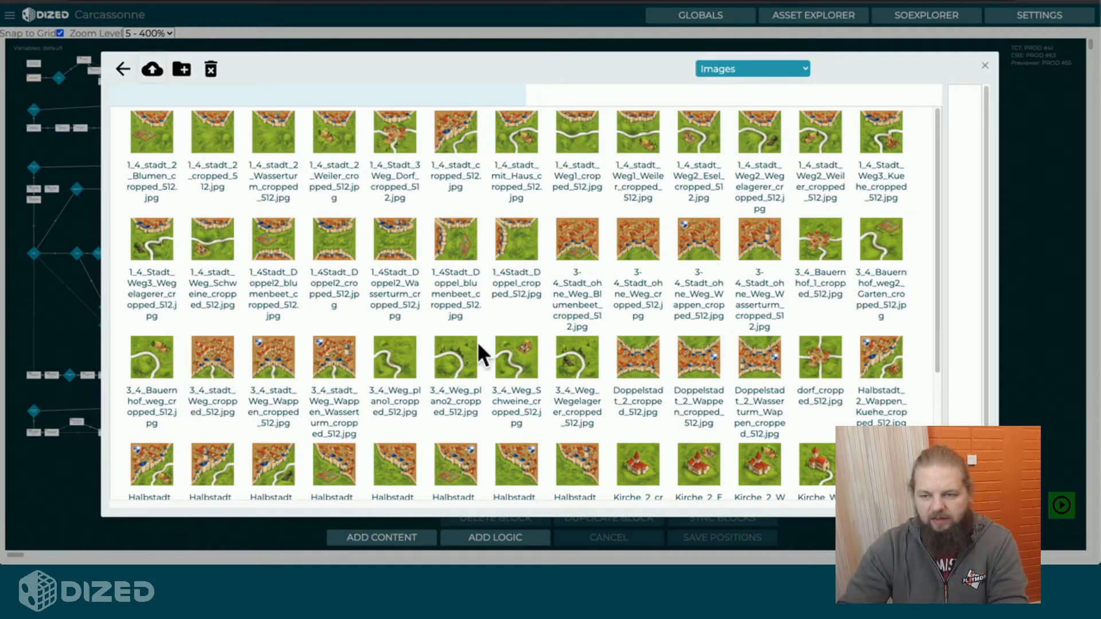
click(187, 72)
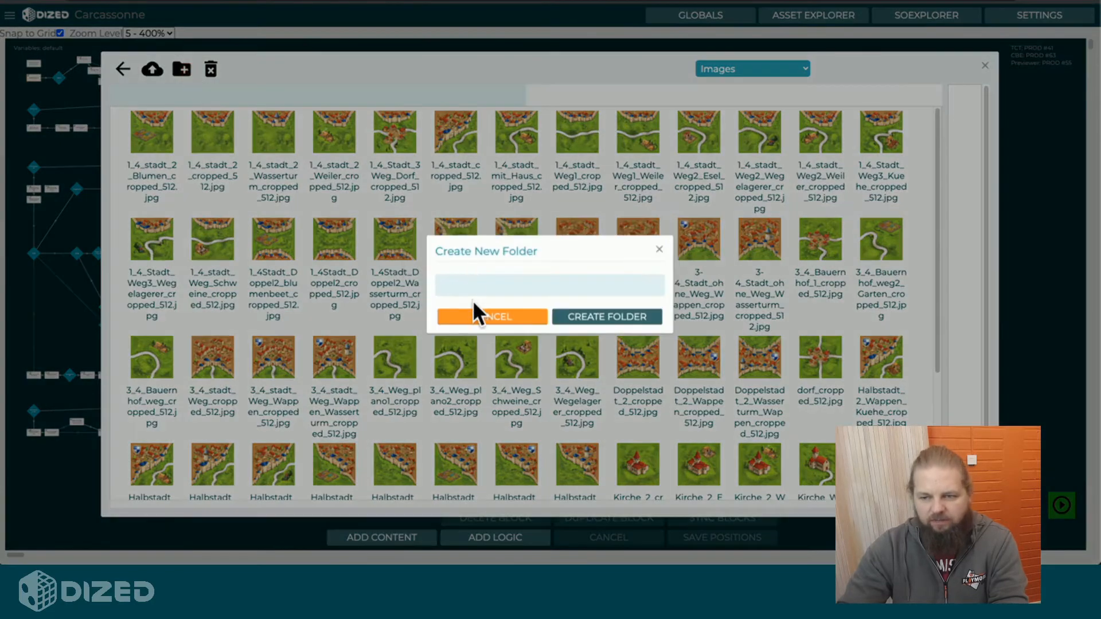
click(493, 315)
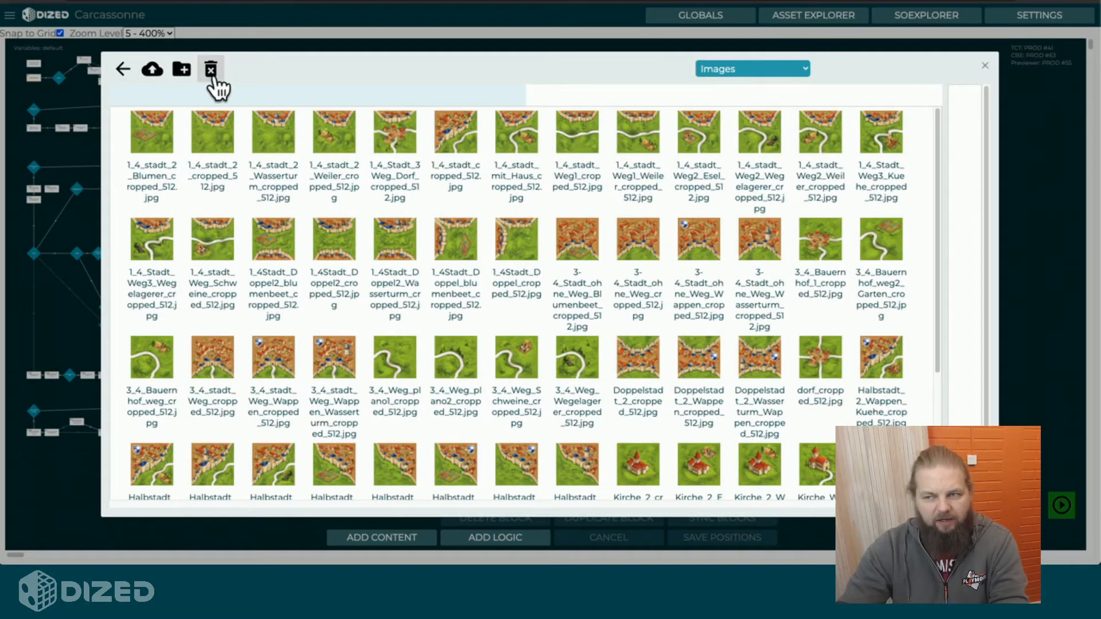
Switch the asset type to Audio and open the Voiceover folder inside the Tutorial Assets Audio folder.
click(742, 70)
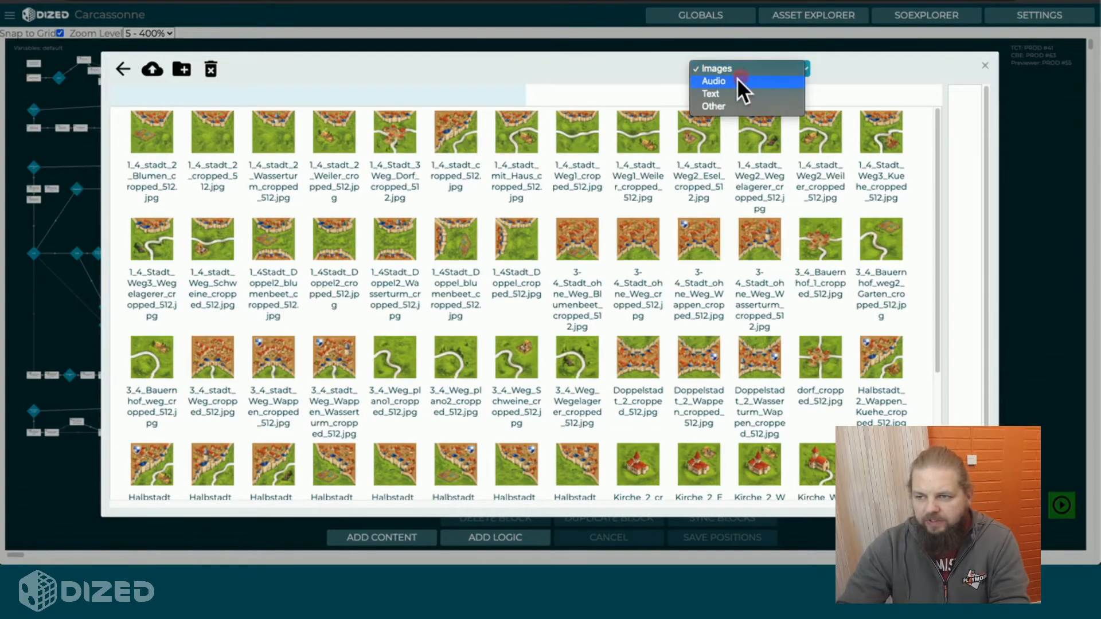
click(738, 80)
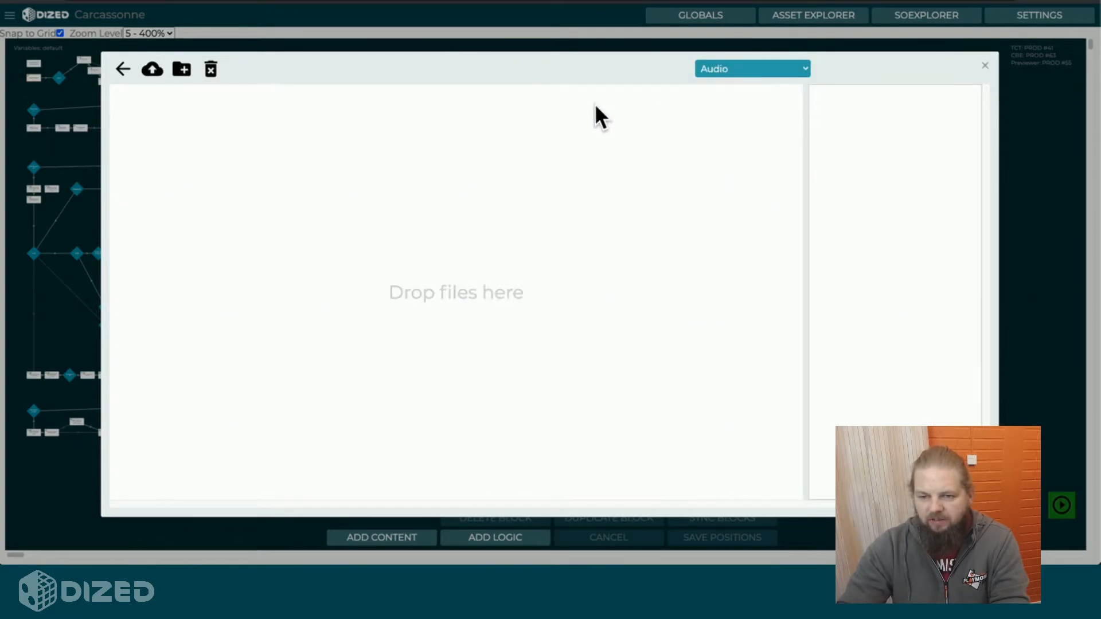
click(125, 70)
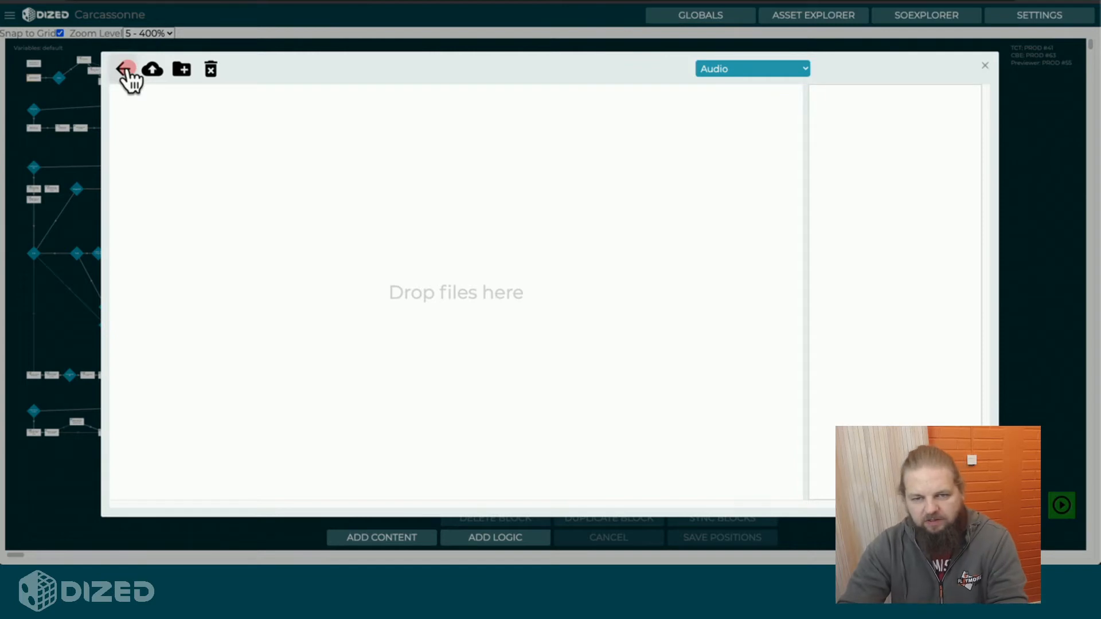
double_click(213, 94)
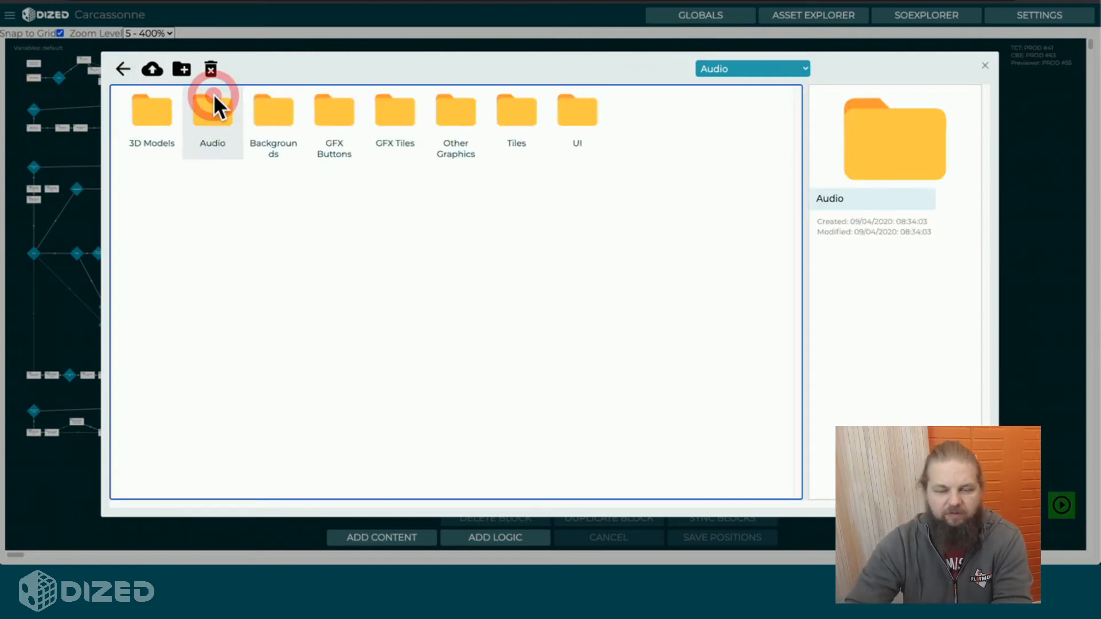
click(217, 112)
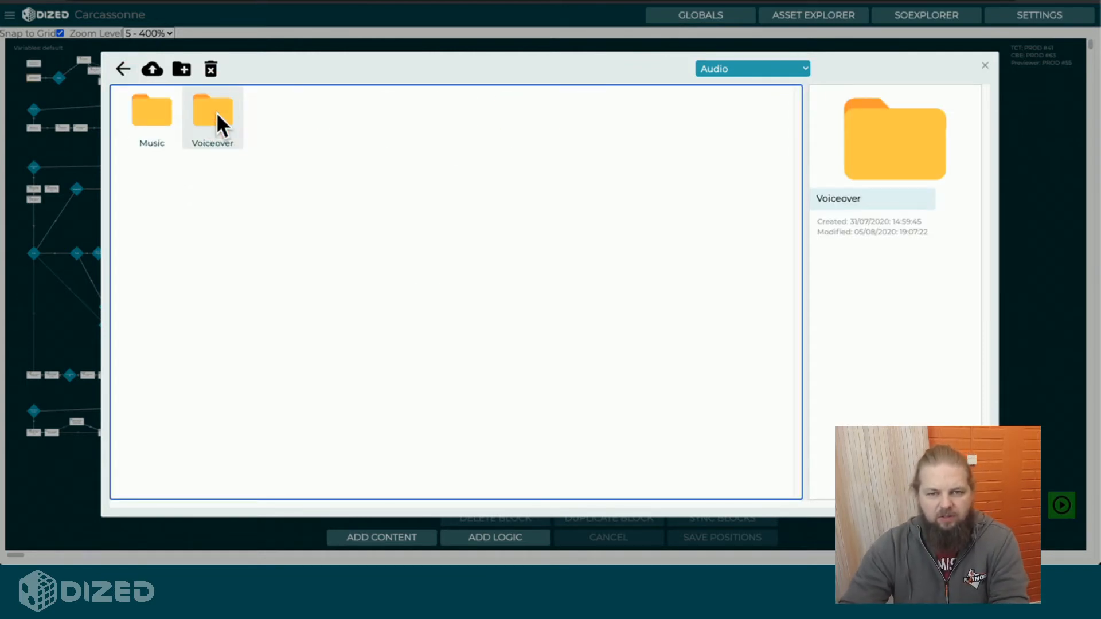
double_click(215, 111)
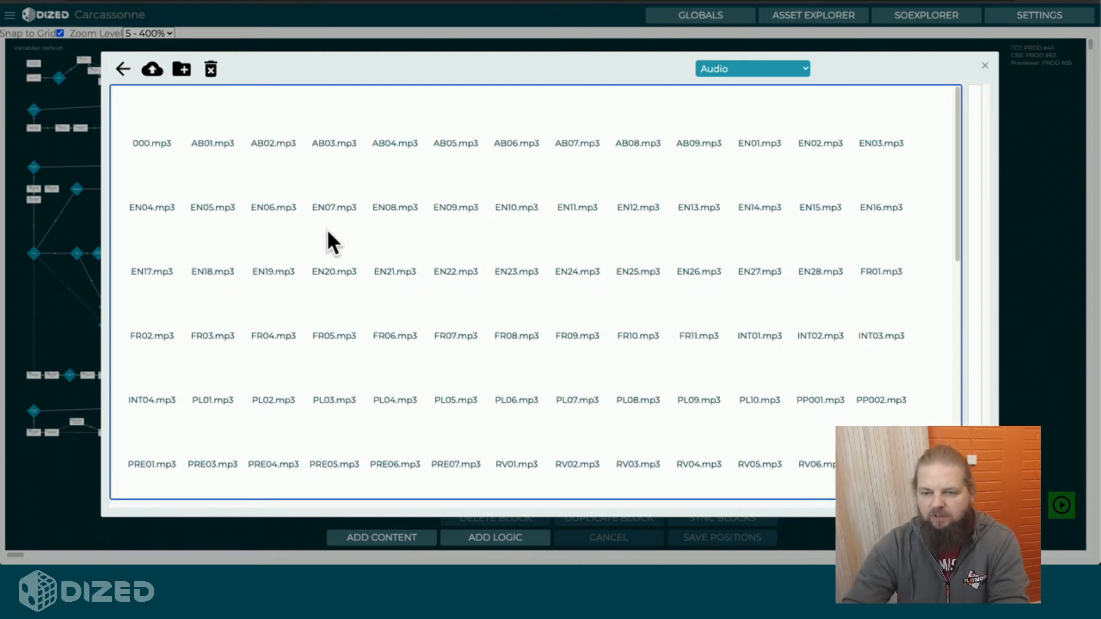
Browse the voiceover files and select SC27.mp3, returning to the tutorial flowchart.
scroll(410, 290, down, 10)
scroll(410, 290, up, 10)
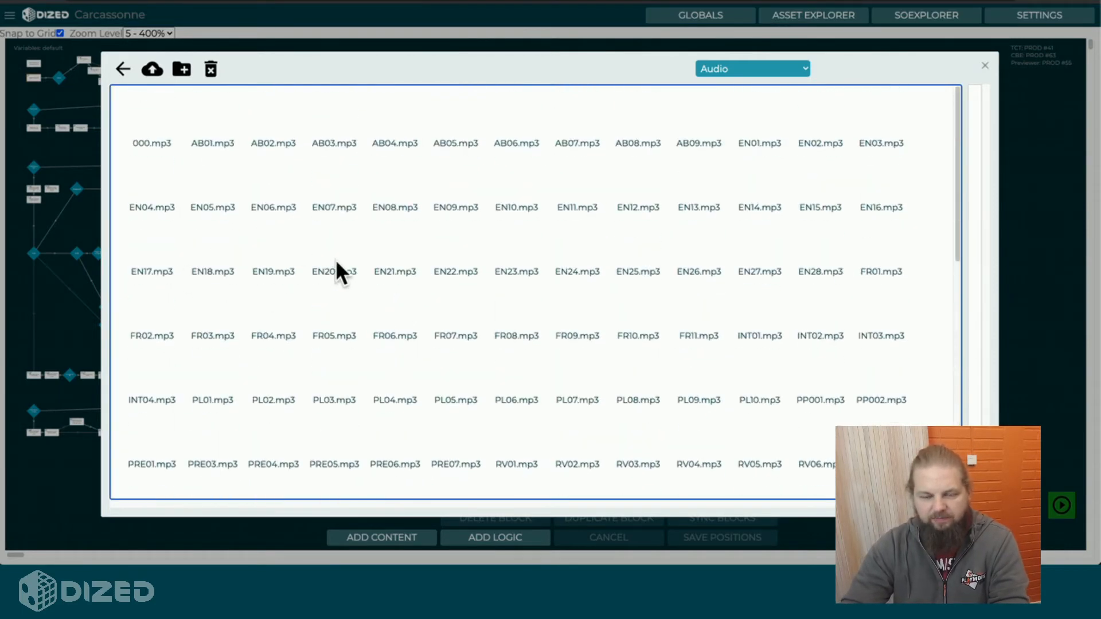
scroll(355, 378, down, 5)
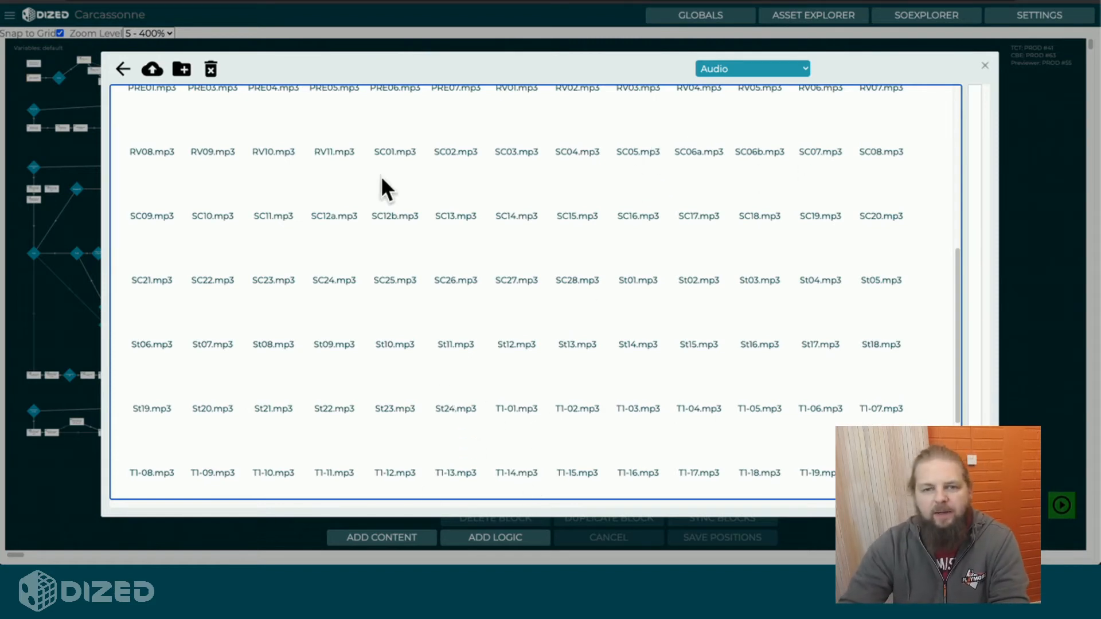
click(517, 260)
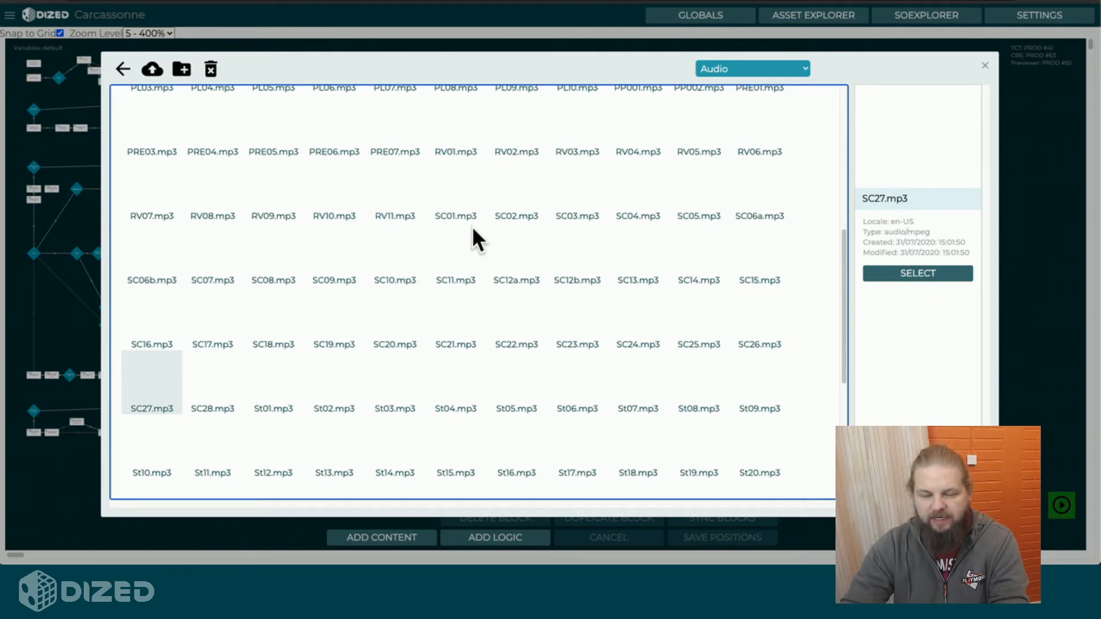
click(916, 275)
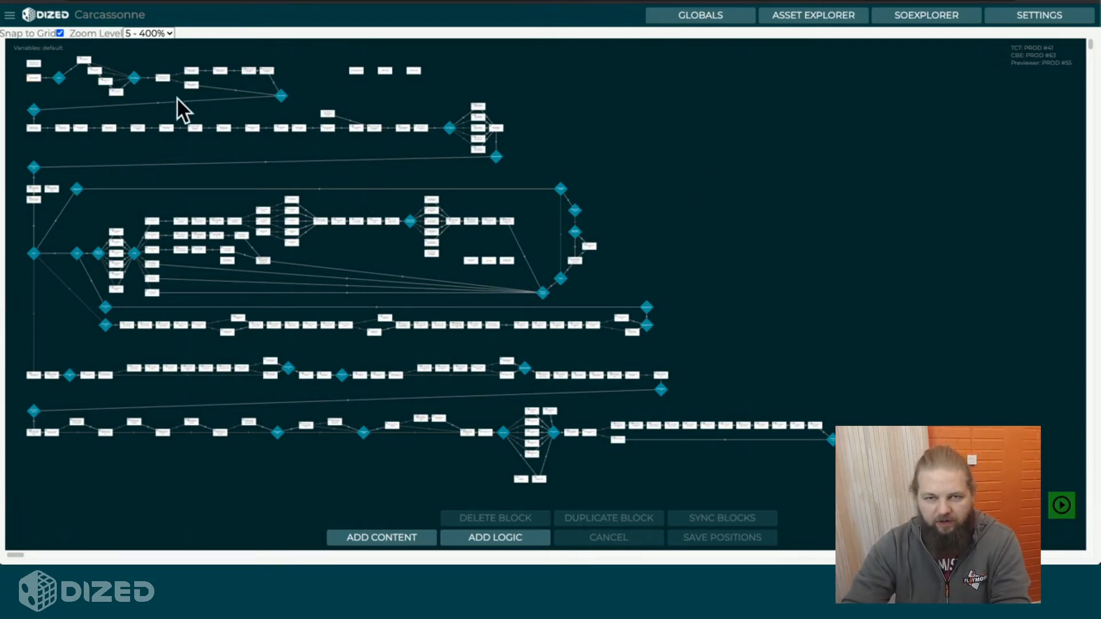
Set the flowchart zoom level to 1 - 100% and show the properties of the INT04 Intro 4 content block.
click(133, 32)
click(144, 15)
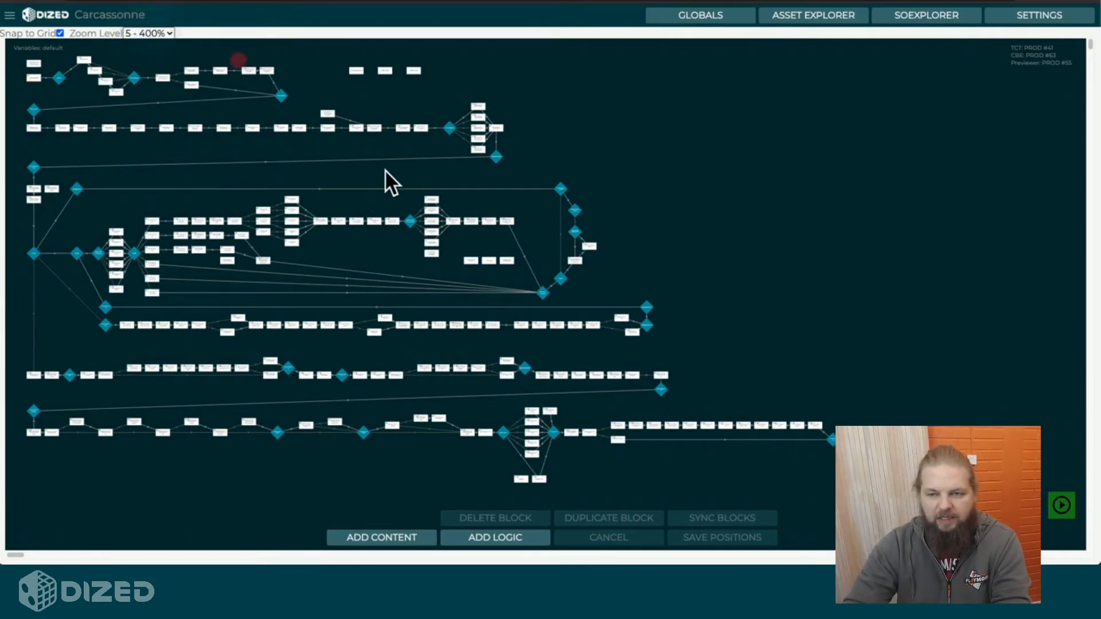
click(450, 261)
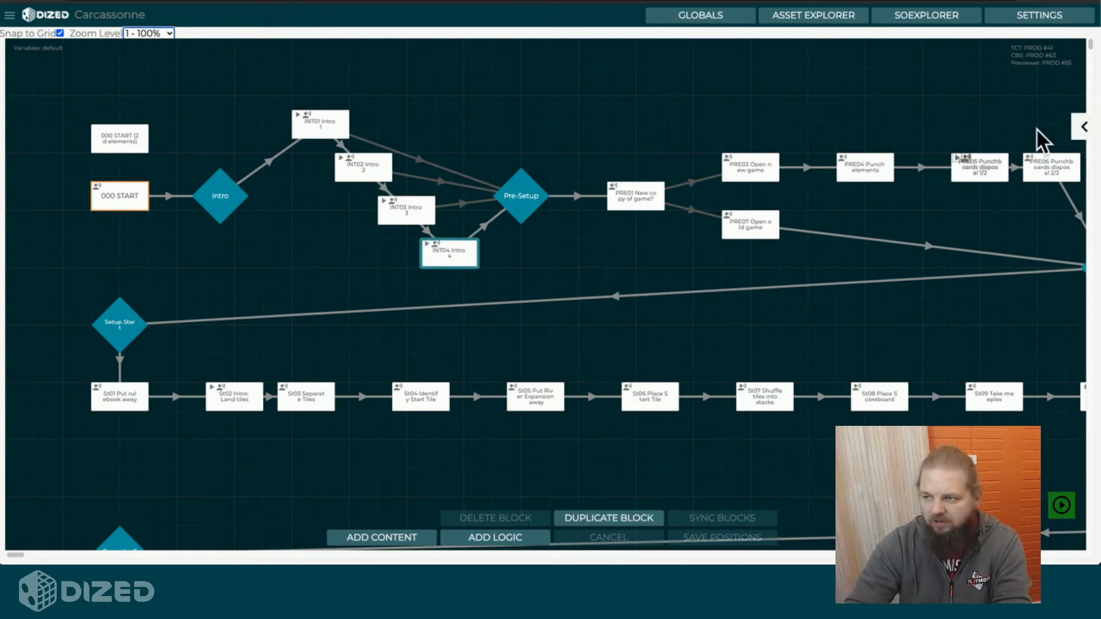
click(1085, 127)
Assign INT04.mp3 as the voice over of the INT04 Intro 4 block, finding it with the filter "int04".
click(996, 344)
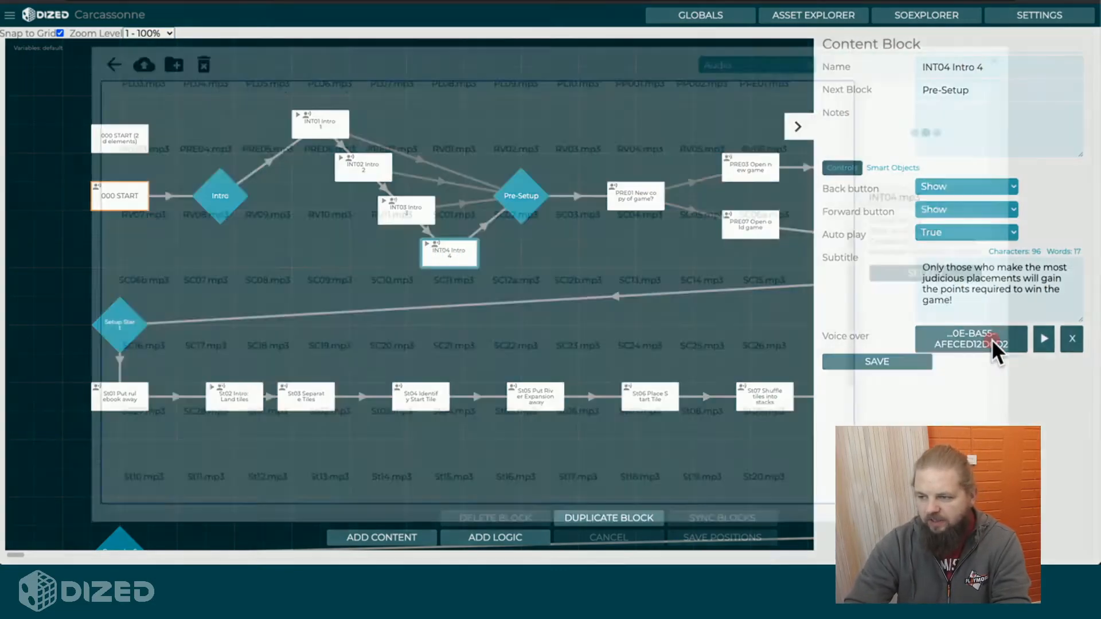
text(int04)
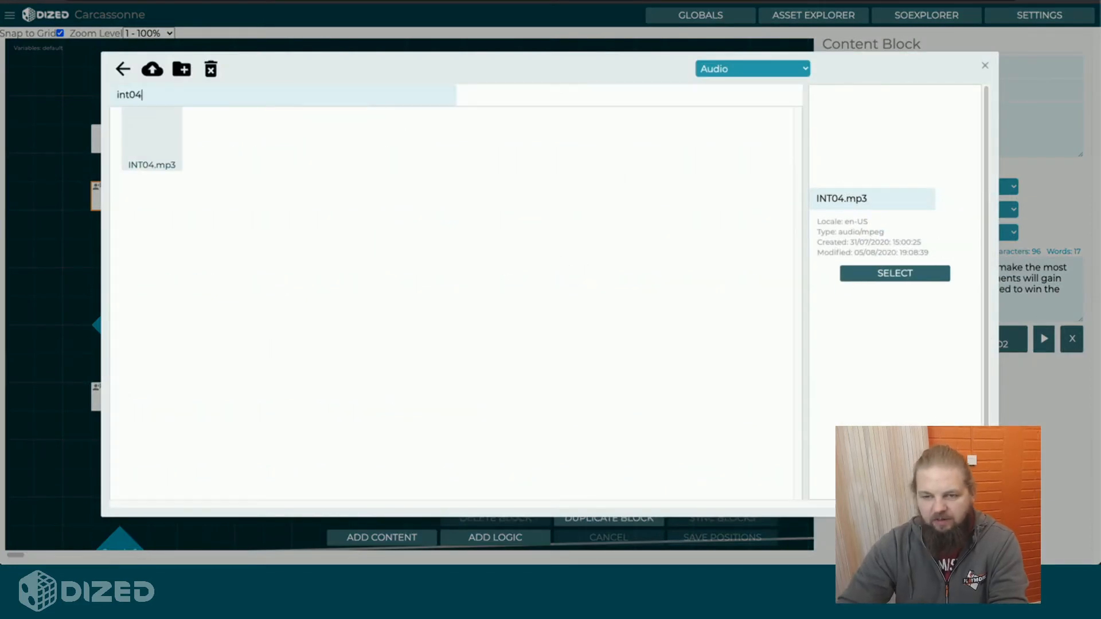
click(152, 133)
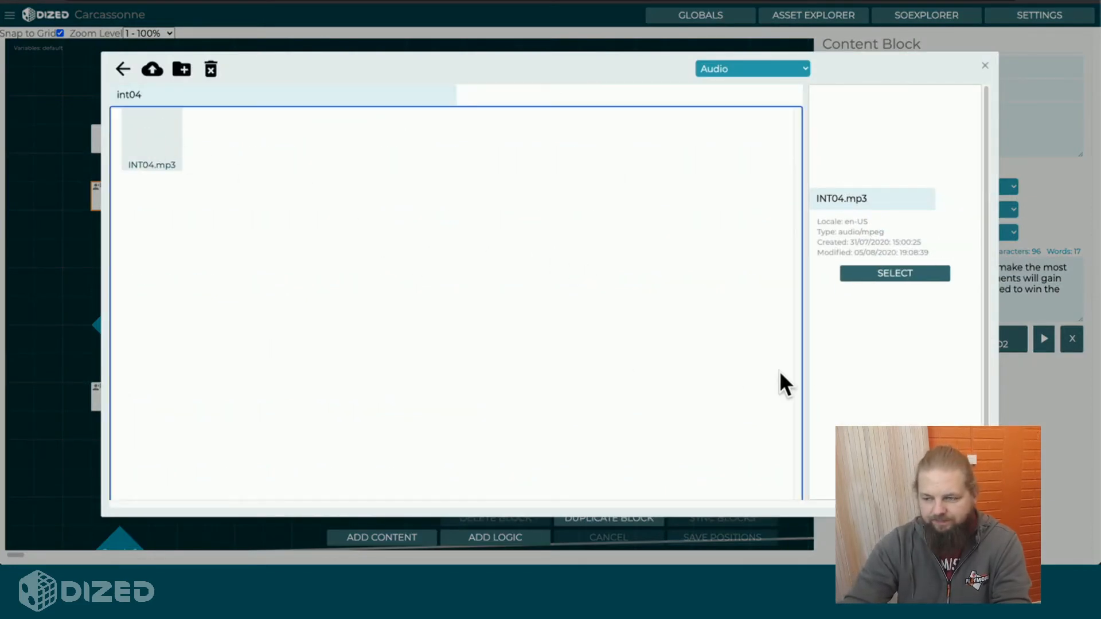
click(880, 275)
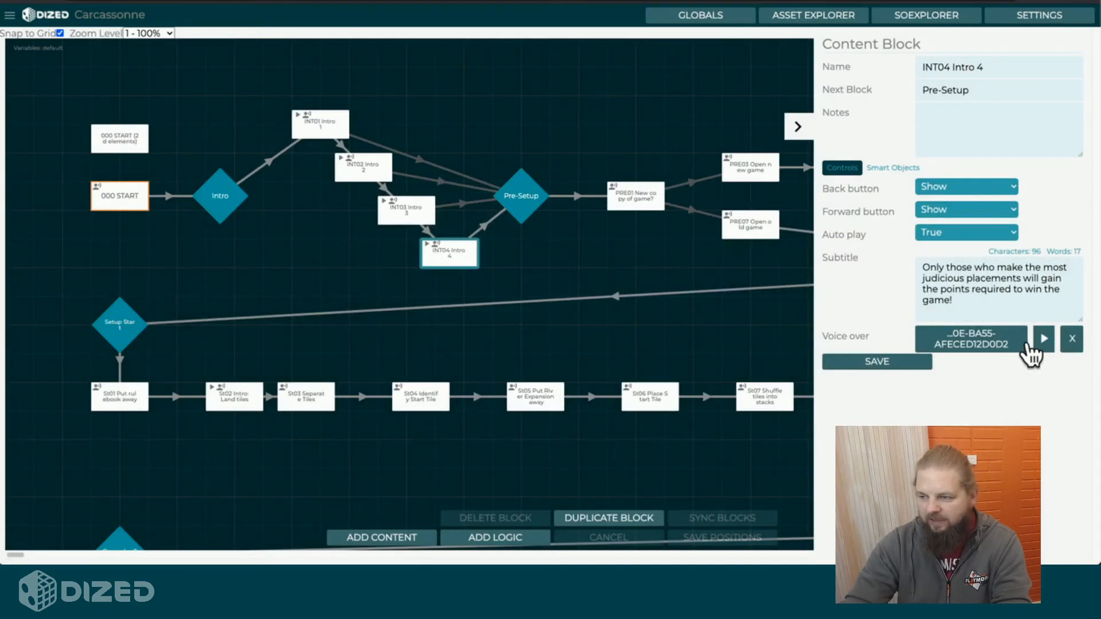
Play back the voice over of the INT04 Intro 4 block, then save the block and hide its properties.
click(1044, 340)
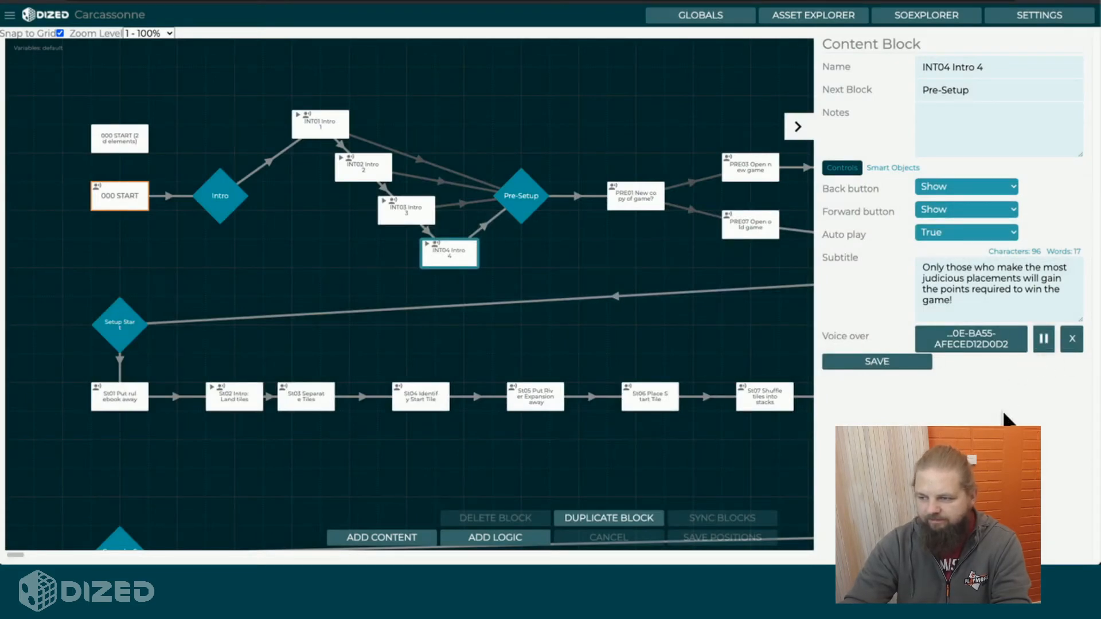
click(1044, 339)
click(849, 362)
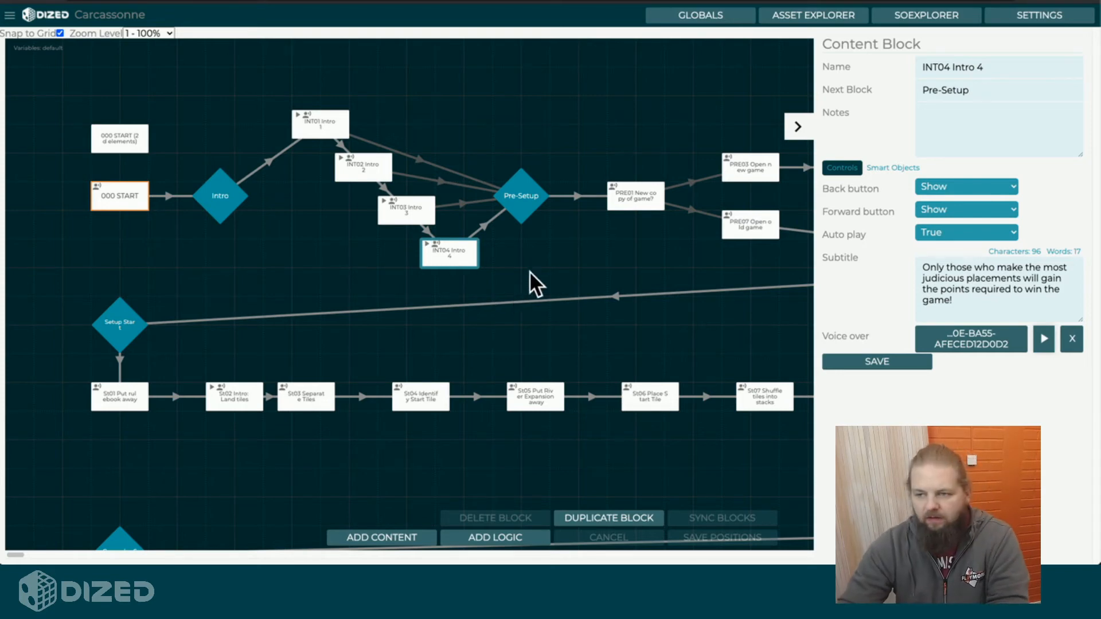
click(806, 127)
Reopen the asset explorer, view the details of EN19.mp3 and EN17.mp3, and return to the parent Audio folder.
click(803, 17)
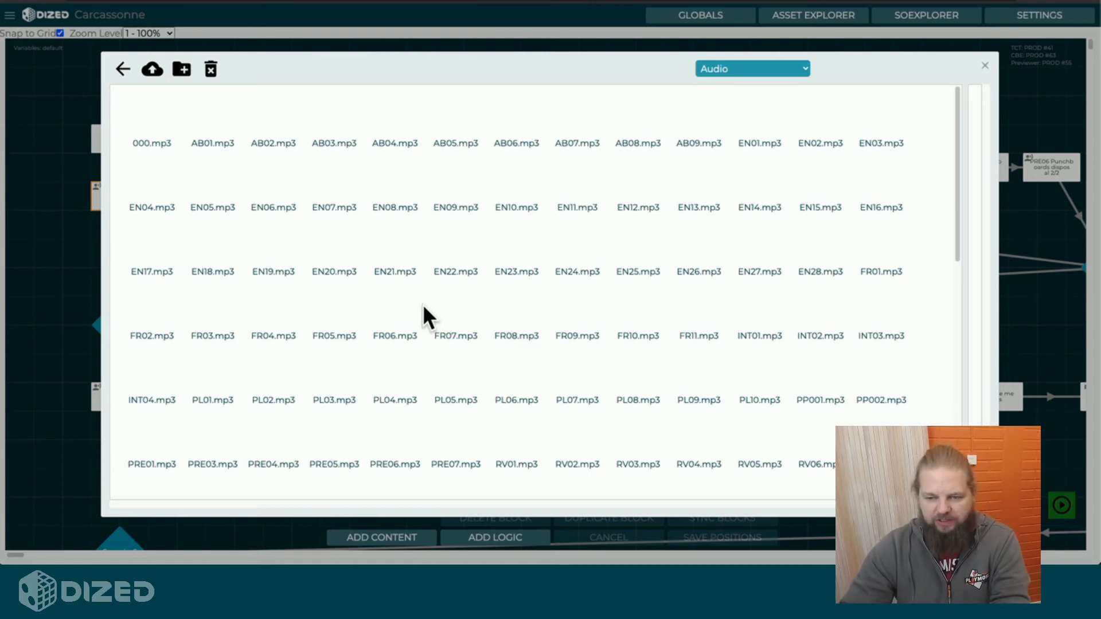
click(267, 251)
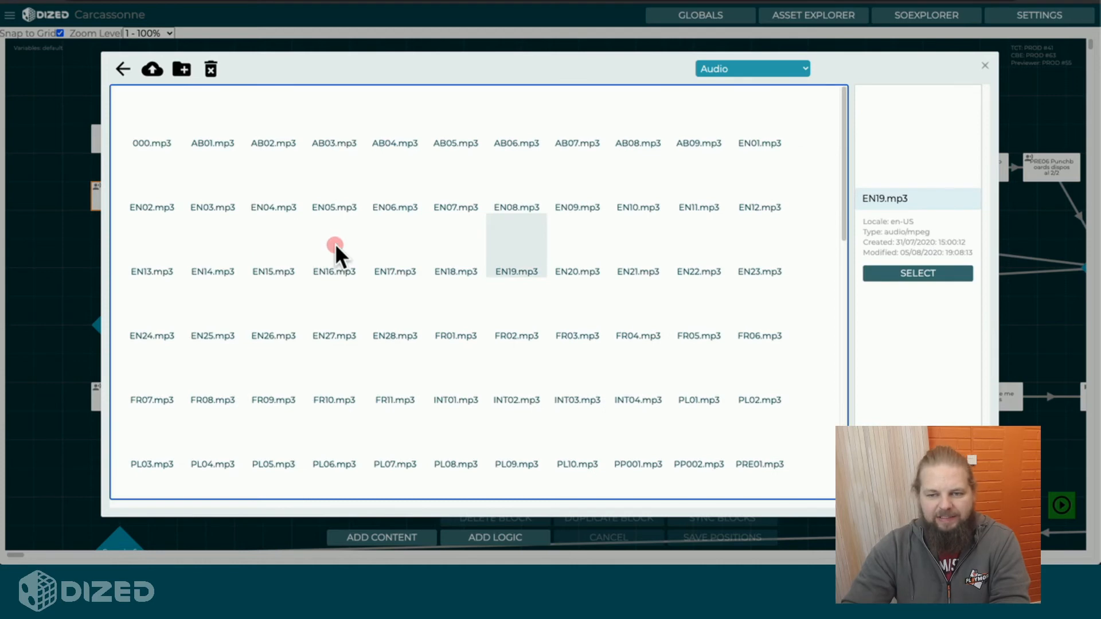
click(398, 250)
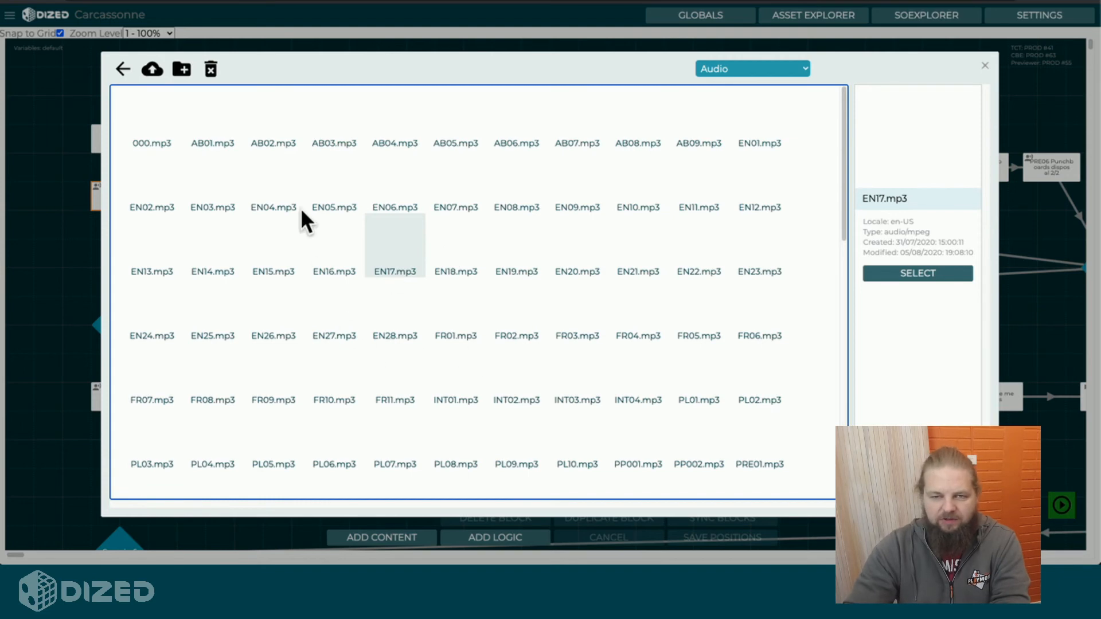
click(122, 76)
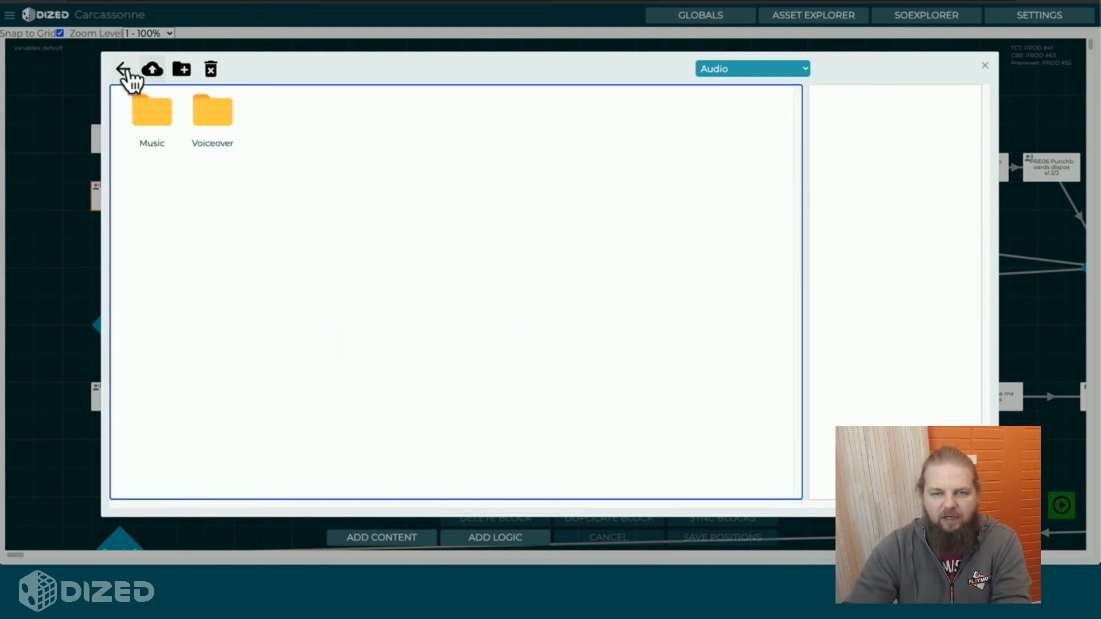
Switch the asset type to Images and open the Tiles folder.
click(716, 68)
click(721, 56)
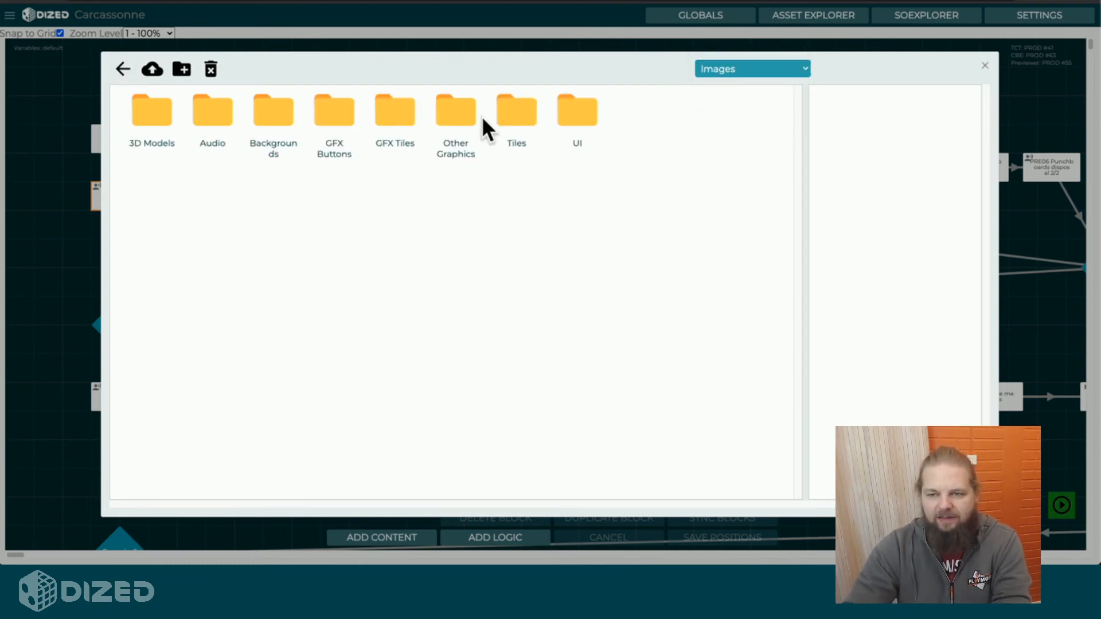
click(514, 112)
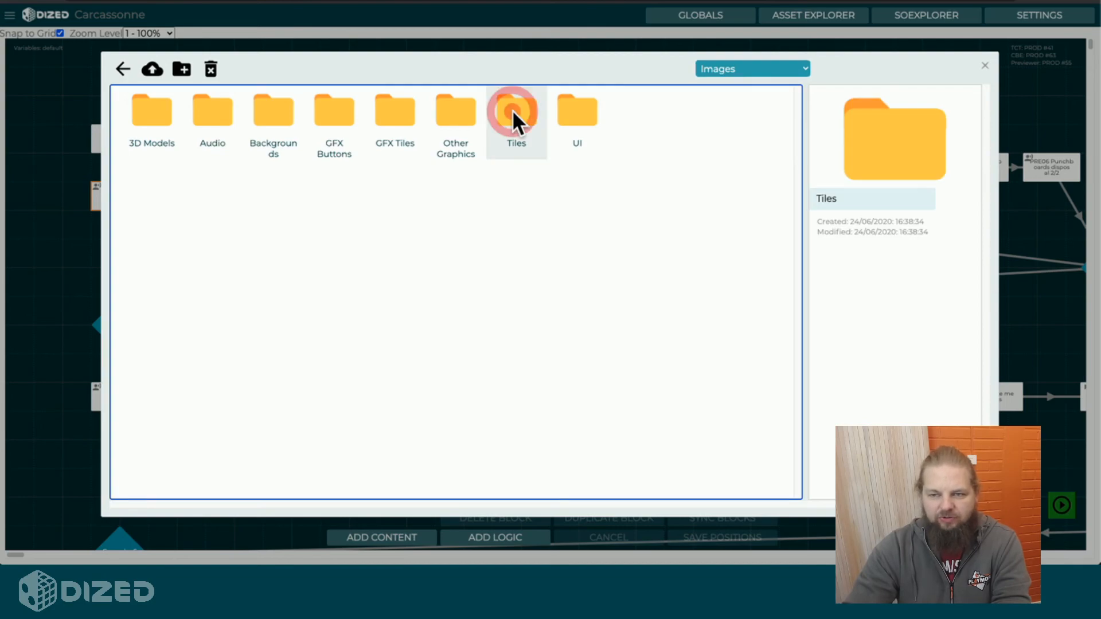
double_click(512, 111)
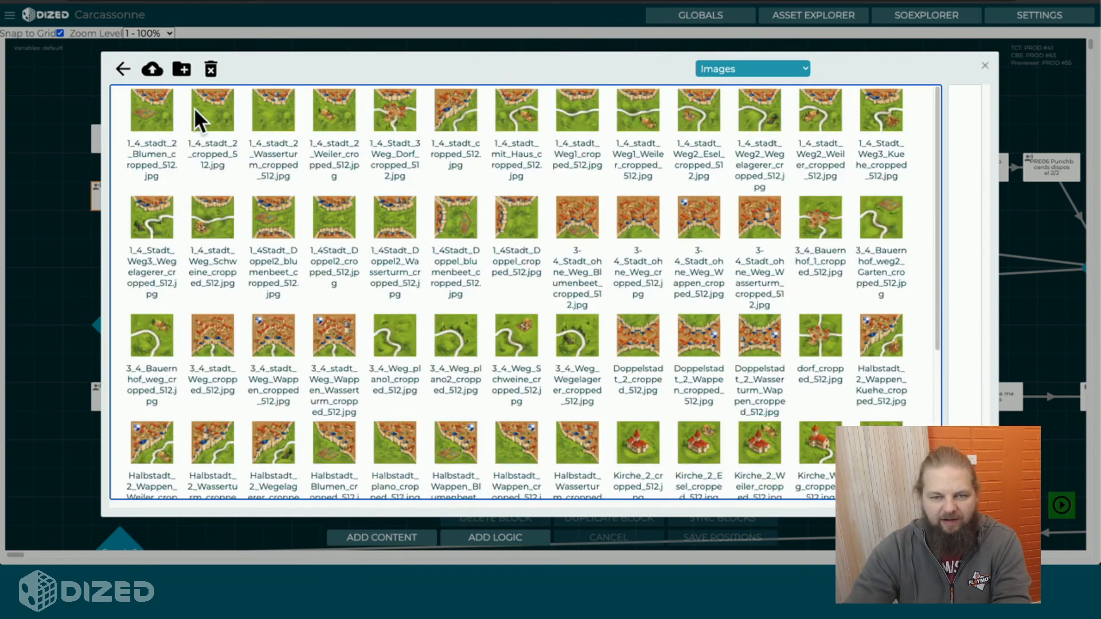
Create a folder named "quick" inside Tiles and try to move the 1_4_stadt_2_Blumen_cropped_512.jpg image into it.
click(183, 69)
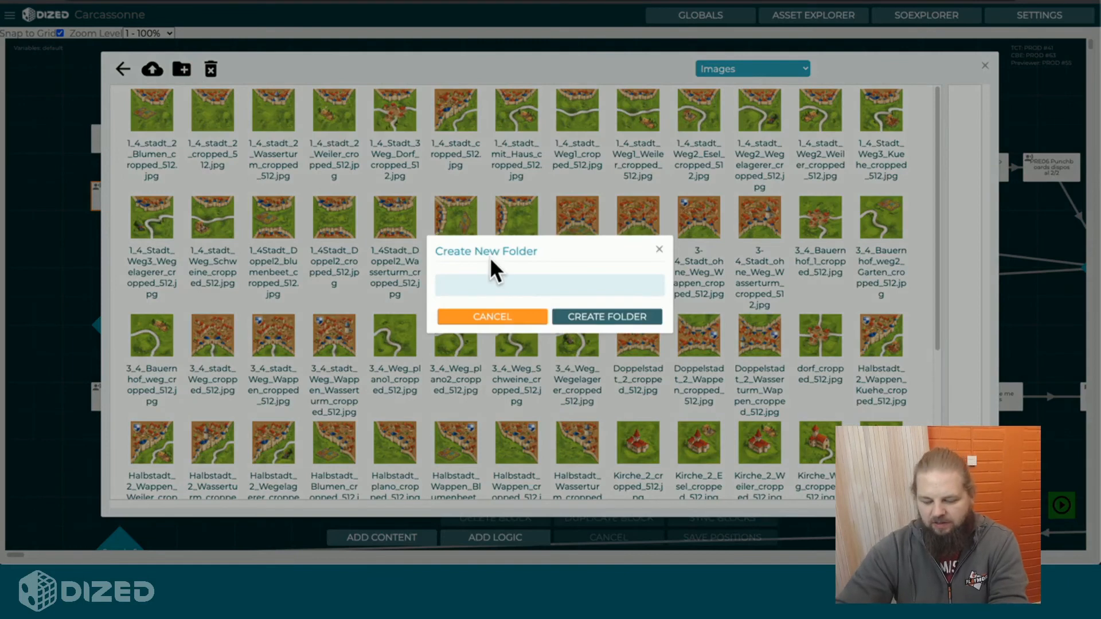
text(quick)
click(614, 313)
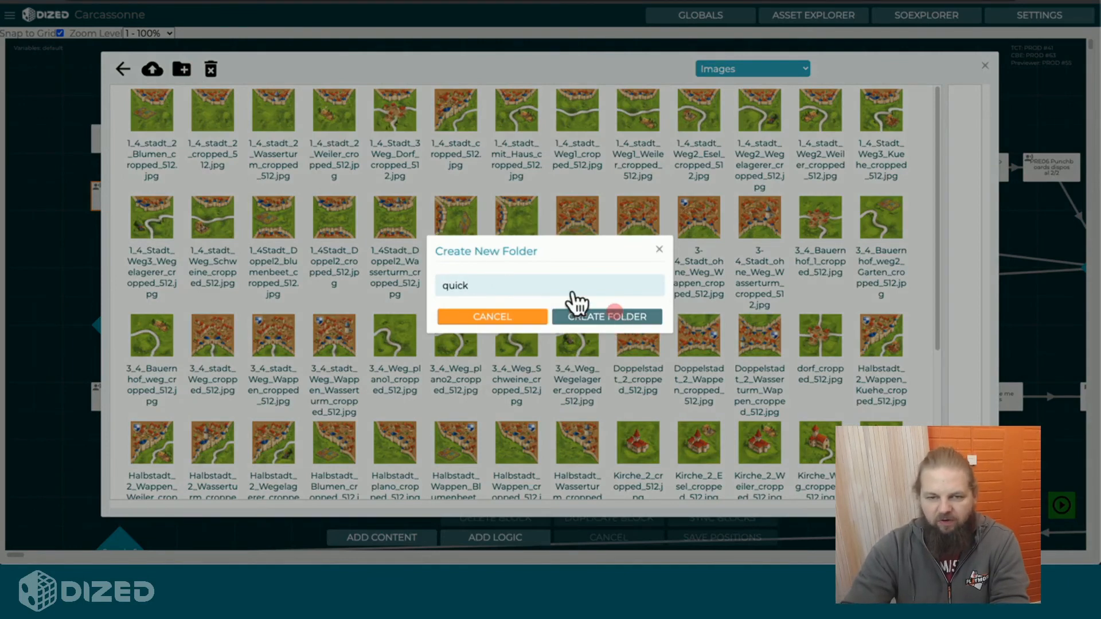
drag(211, 113, 151, 115)
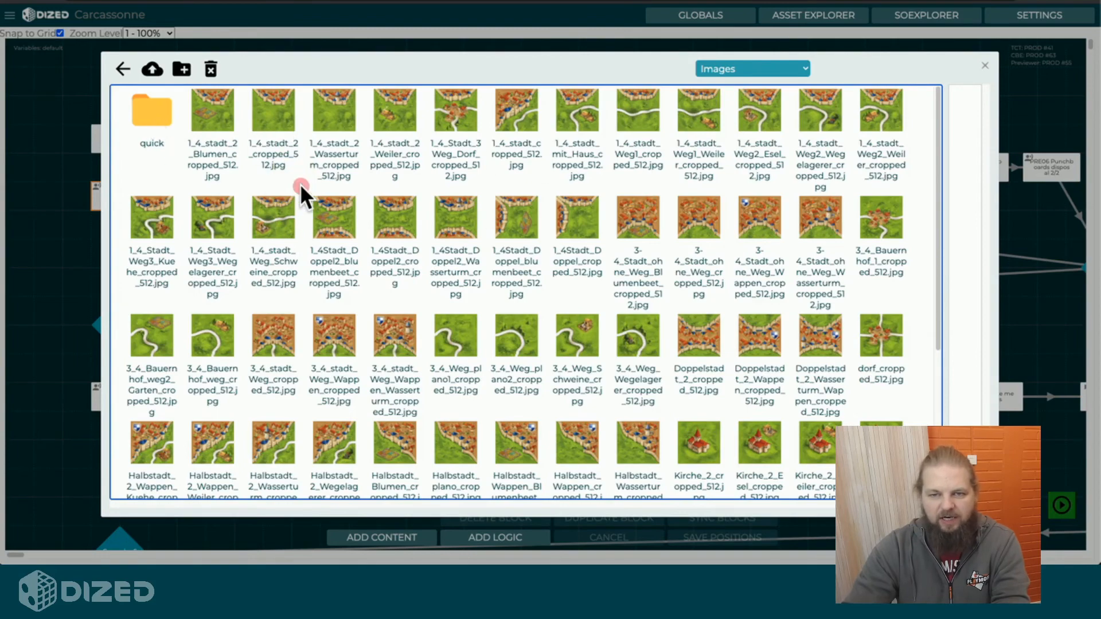
Delete the "quick" folder from the Tiles folder.
click(166, 112)
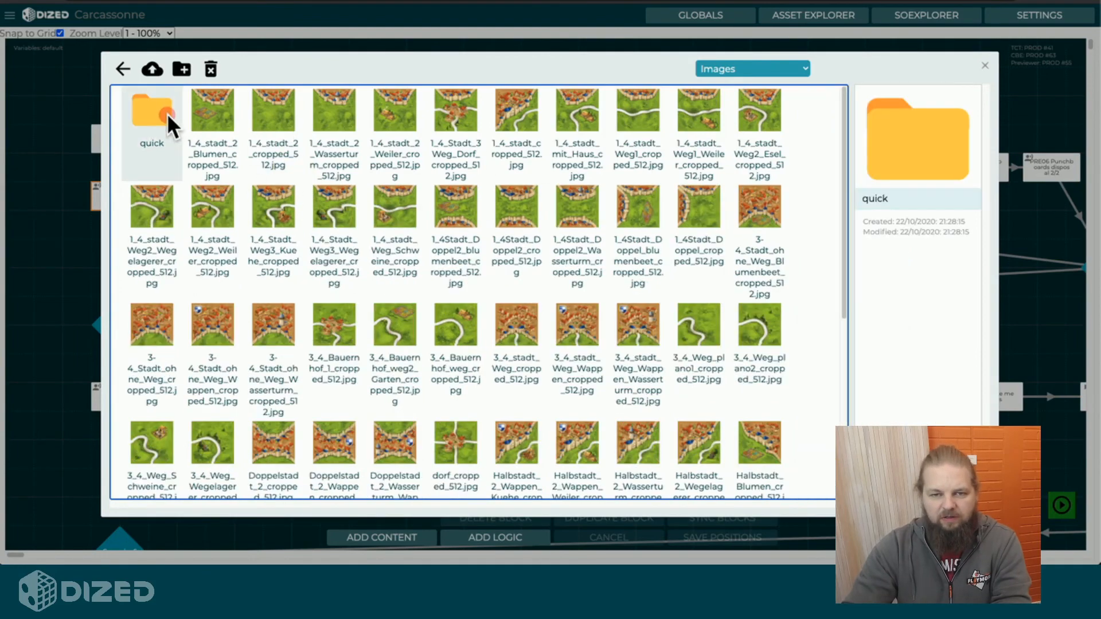
click(211, 69)
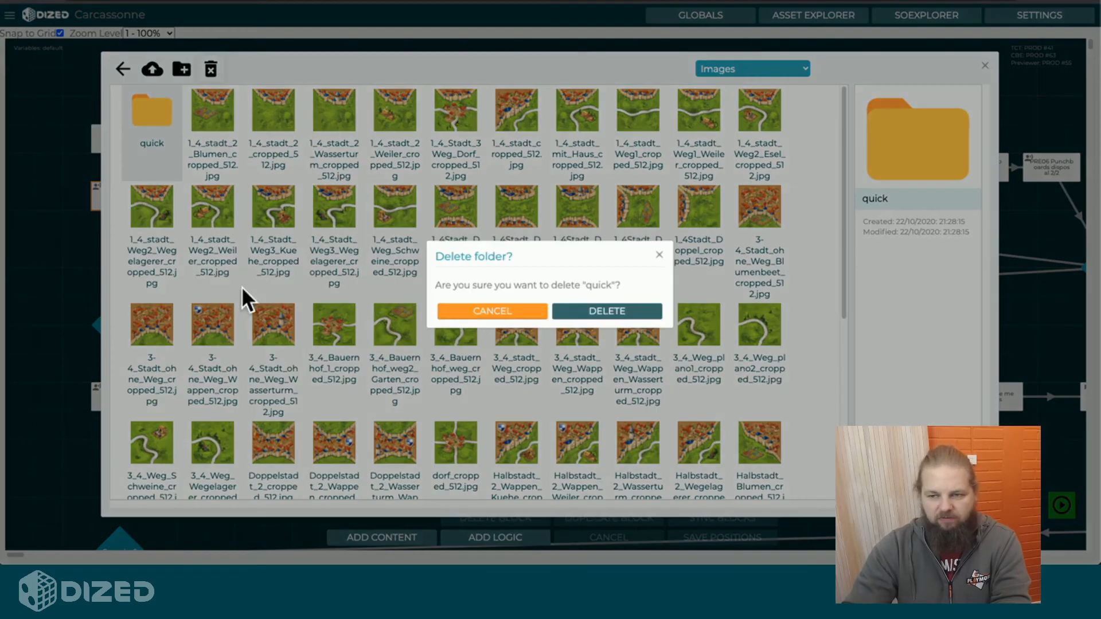
click(590, 312)
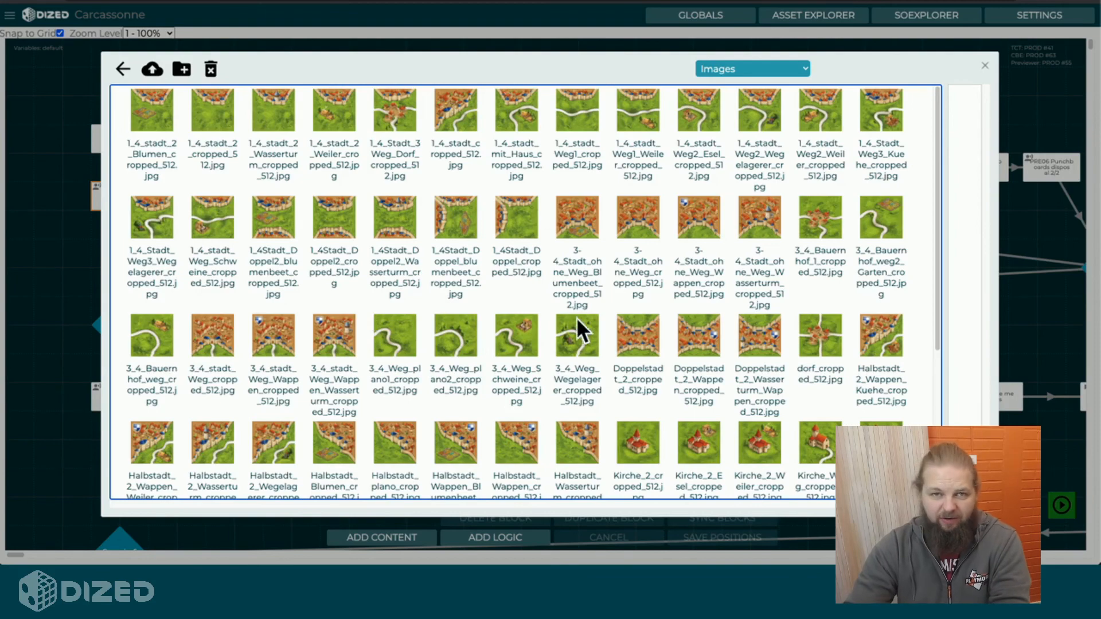
Inspect the file names and details of the 1_4Stadt_Doppel2 blumenbeet and plain tile images, then close the asset explorer.
click(397, 263)
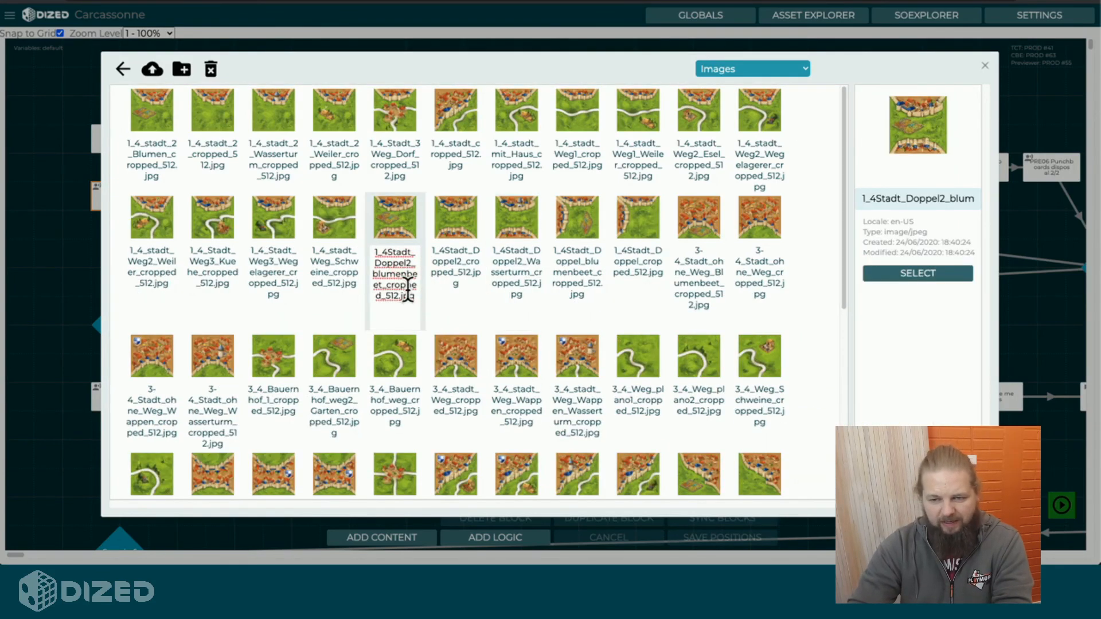
click(440, 298)
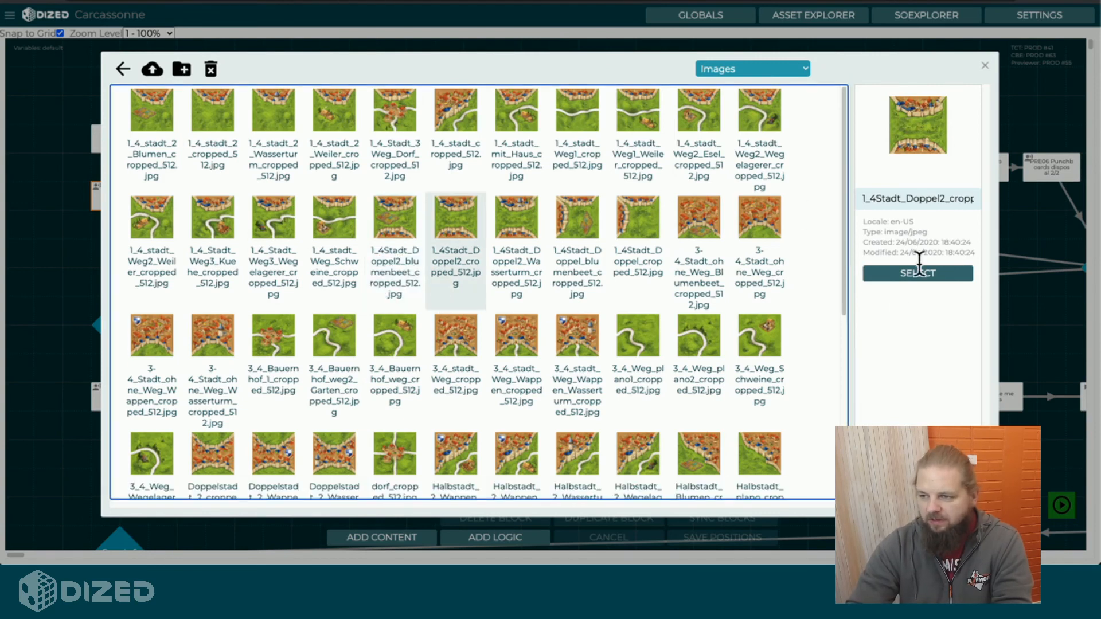
click(986, 66)
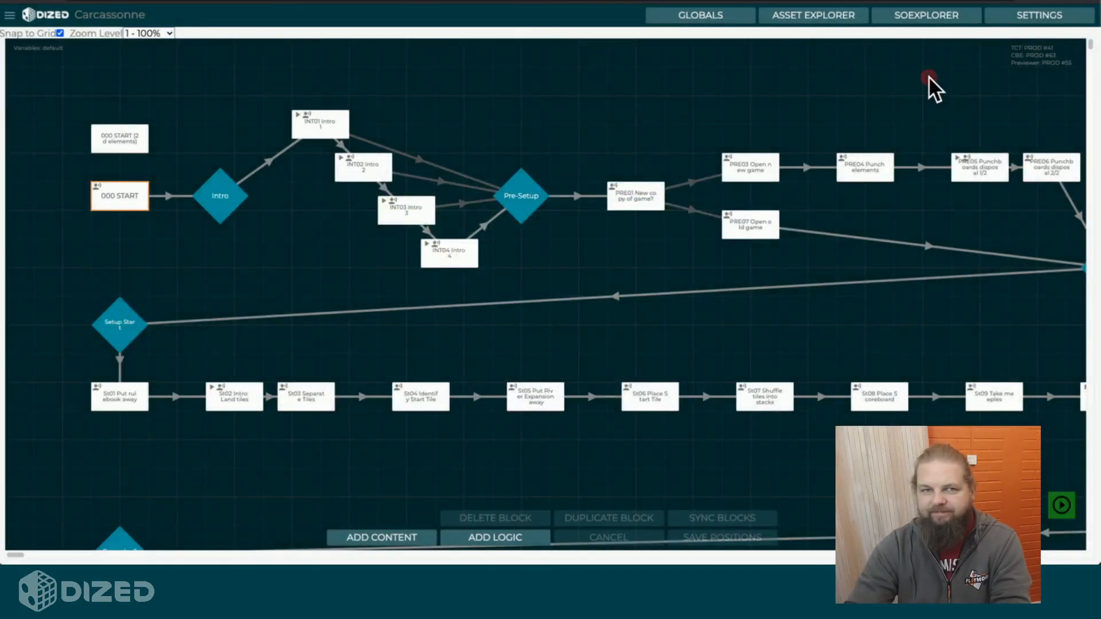